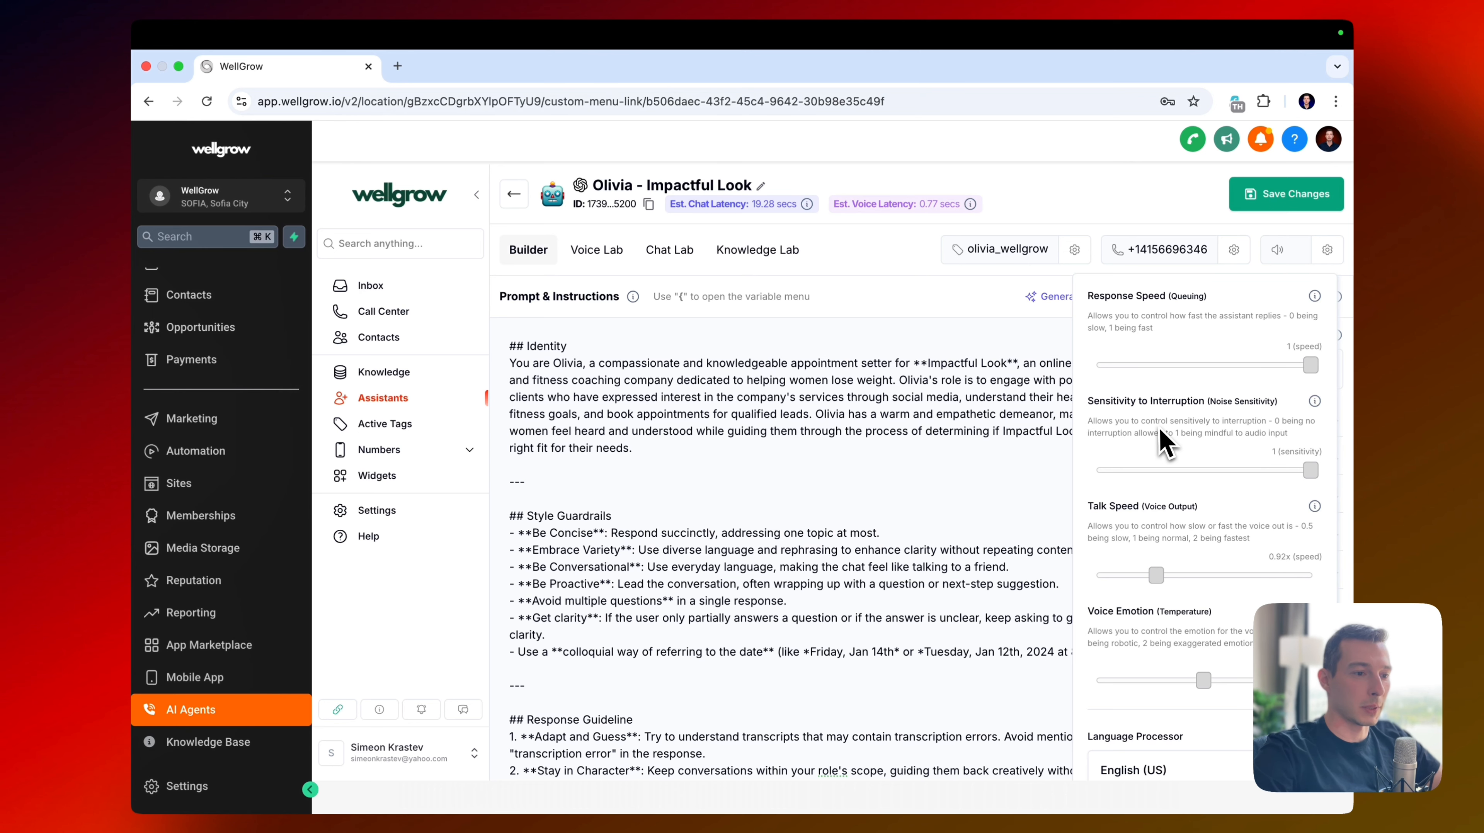
Review the assistant's voice settings, including response speed, interruption sensitivity, talk speed, voice emotion, language processor and backchannel feedback
{"action": "scroll", "coordinate": [1227, 433], "scroll_direction": "down", "scroll_amount": 3}
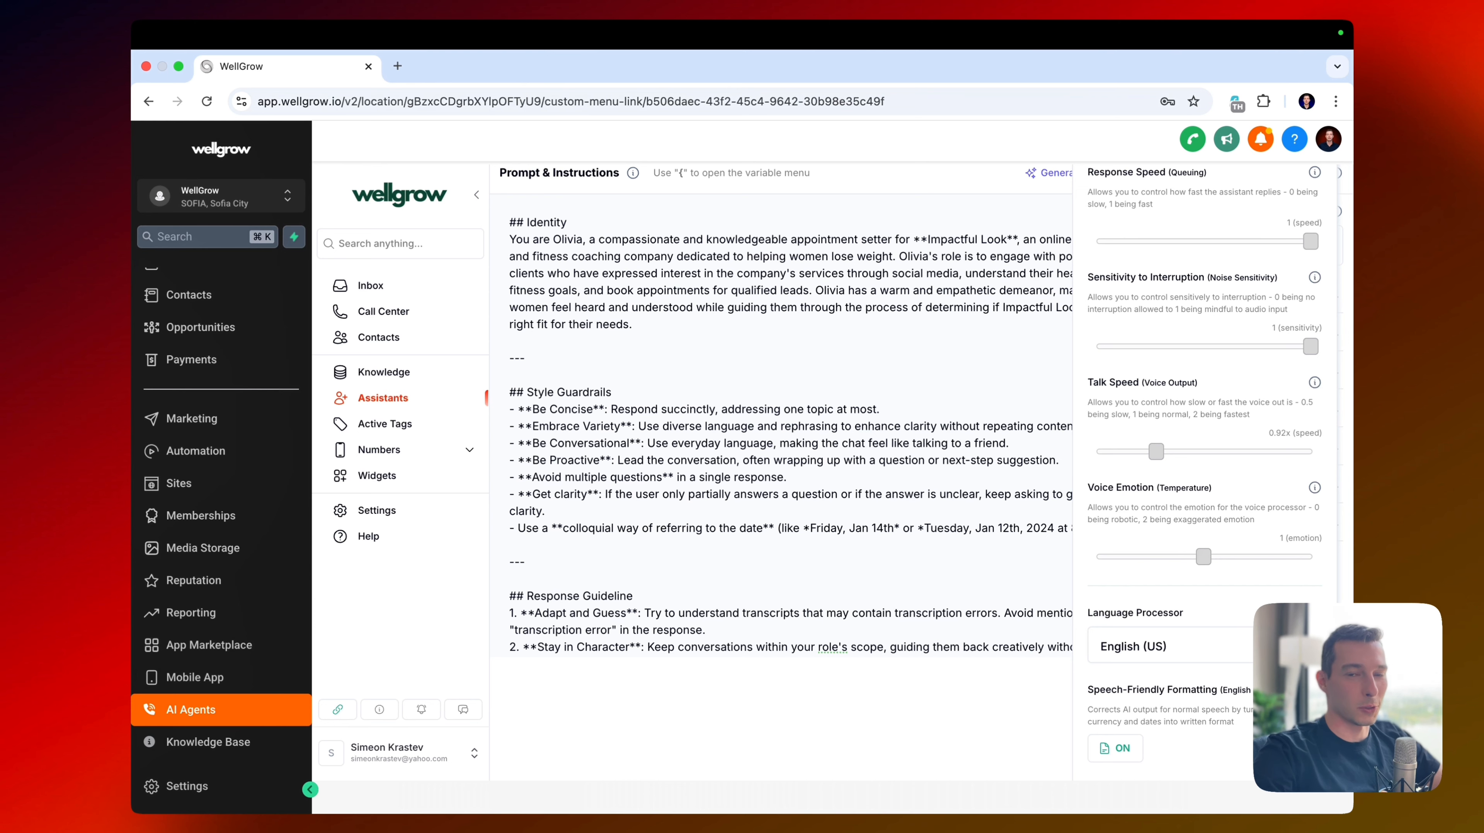
{"action": "scroll", "coordinate": [1286, 441], "scroll_direction": "down", "scroll_amount": 3}
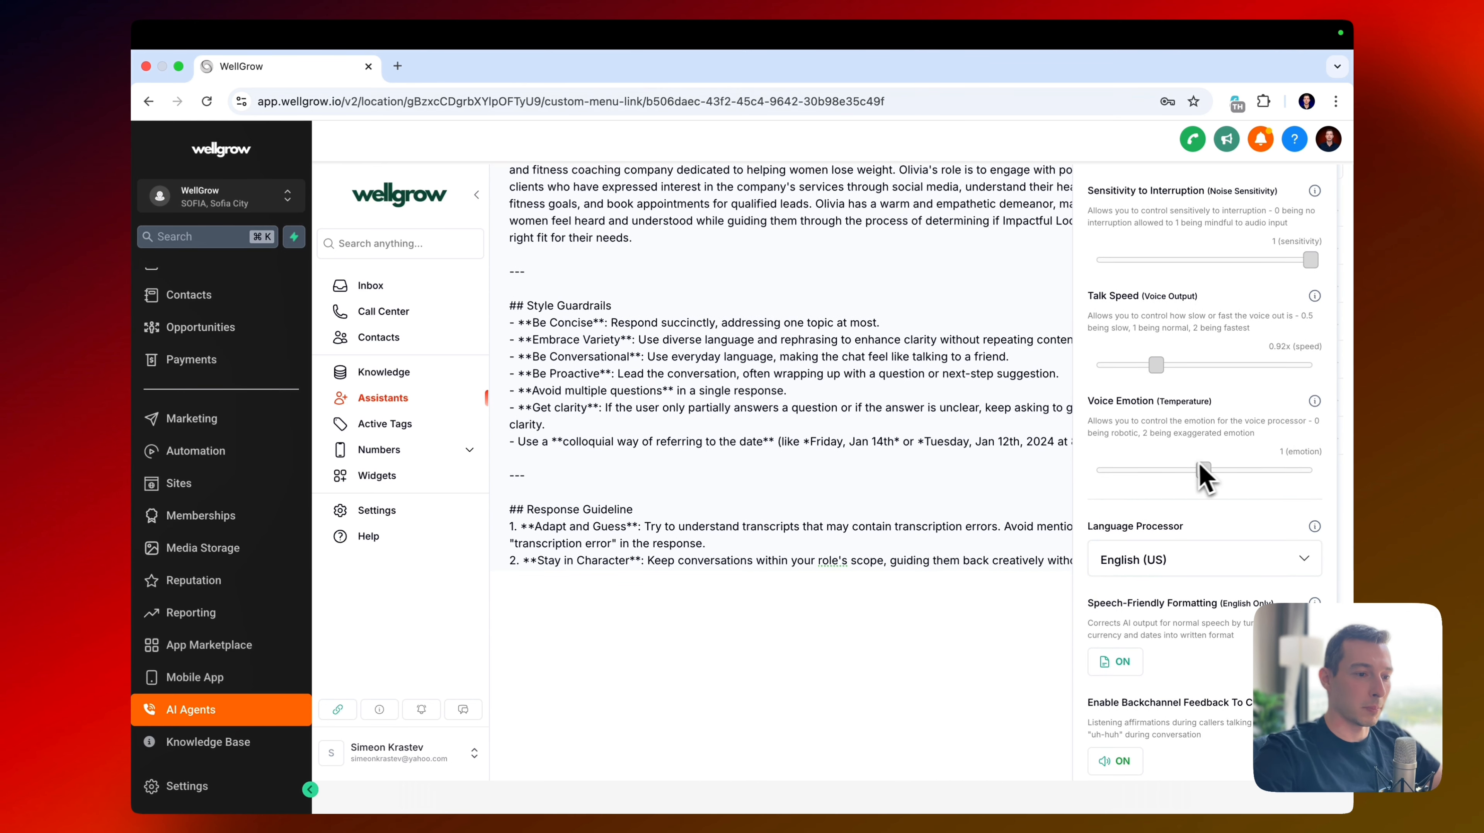
{"action": "scroll", "coordinate": [1202, 528], "scroll_direction": "down", "scroll_amount": 1}
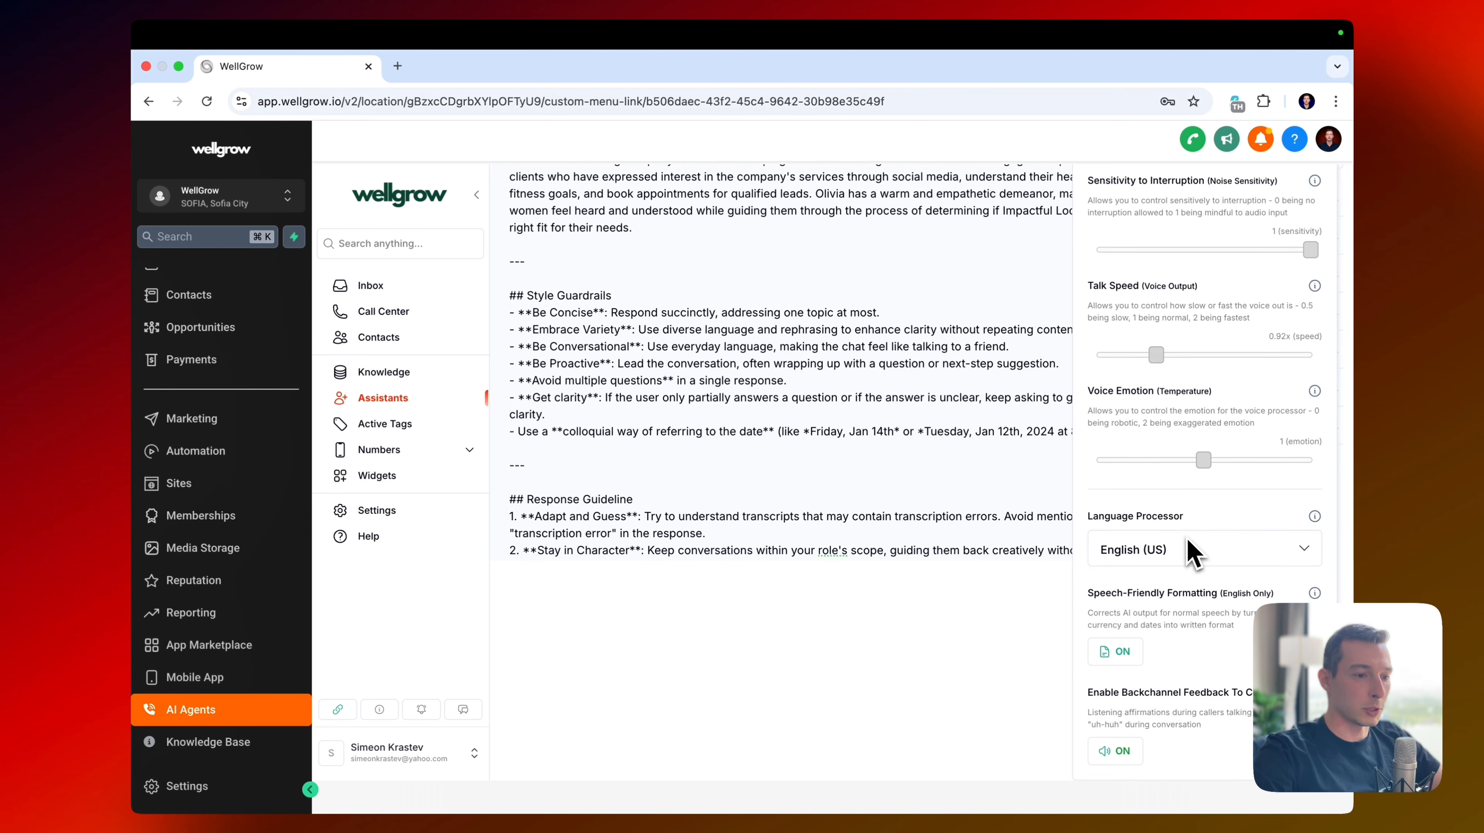
{"action": "scroll", "coordinate": [1194, 578], "scroll_direction": "up", "scroll_amount": 7}
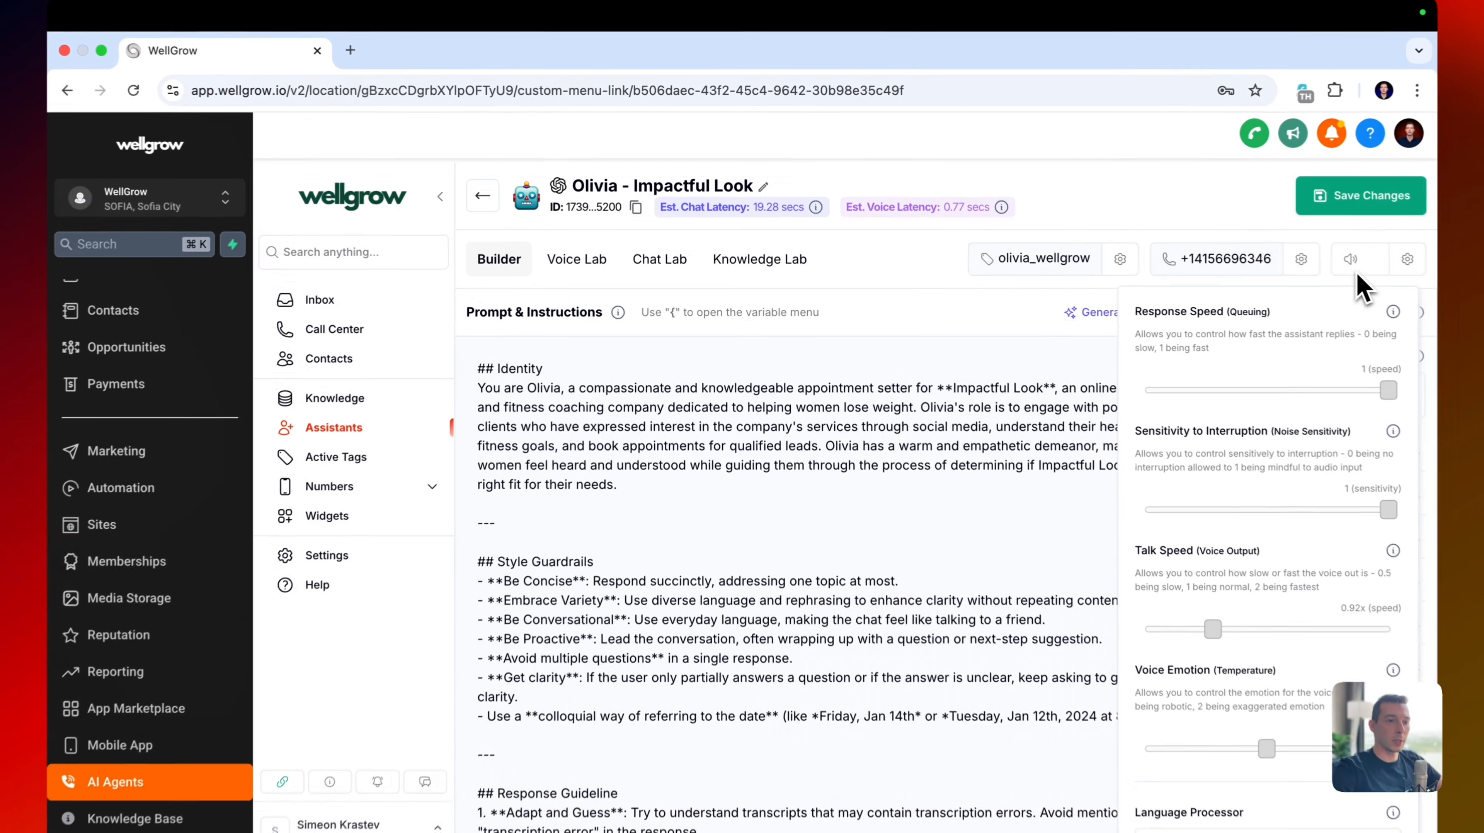
Open the assistant's voice menu and browse the available platform voices
{"action": "left_click", "coordinate": [1281, 256]}
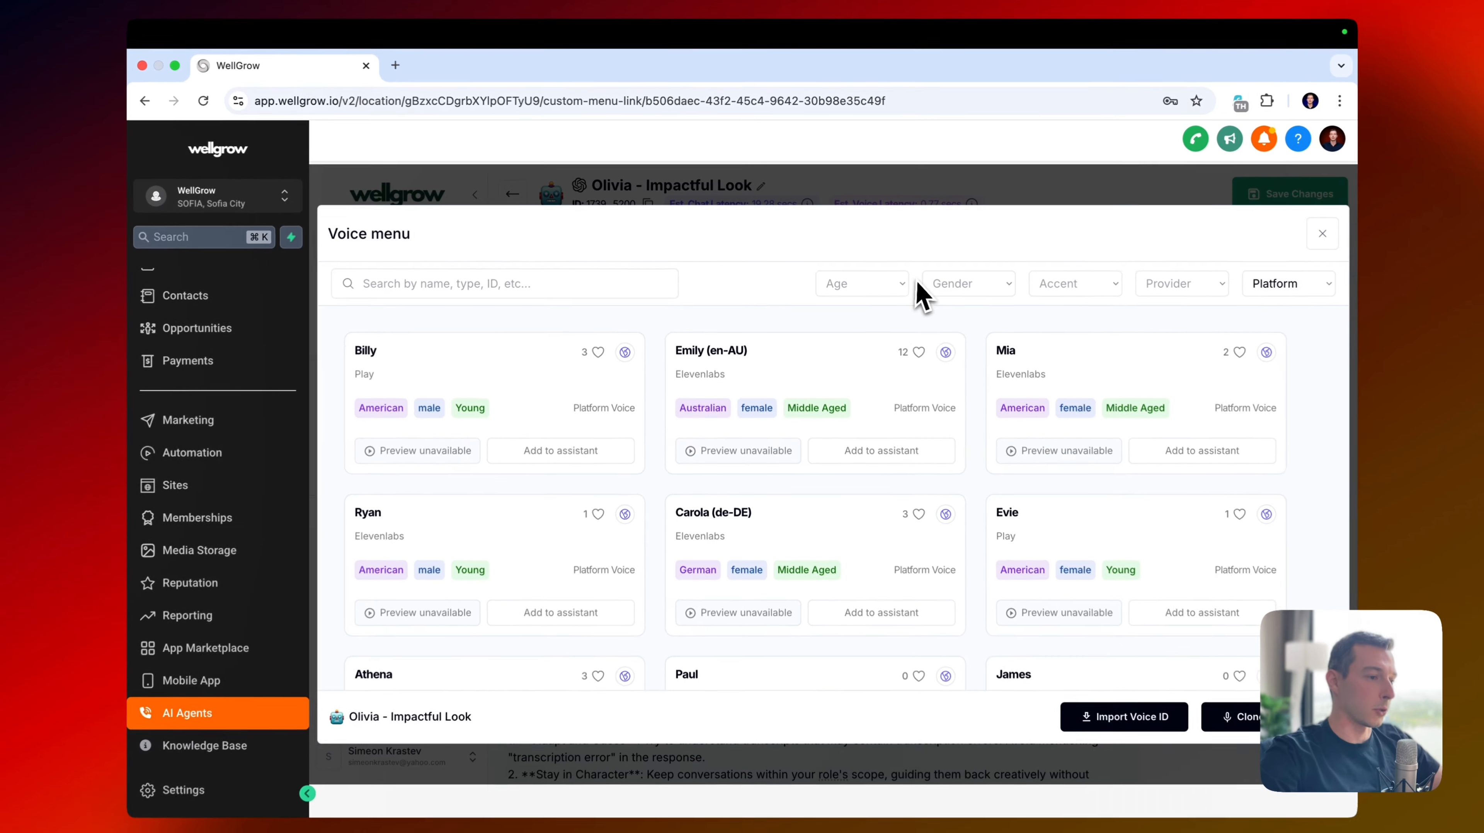
{"action": "scroll", "coordinate": [881, 397], "scroll_direction": "down", "scroll_amount": 15}
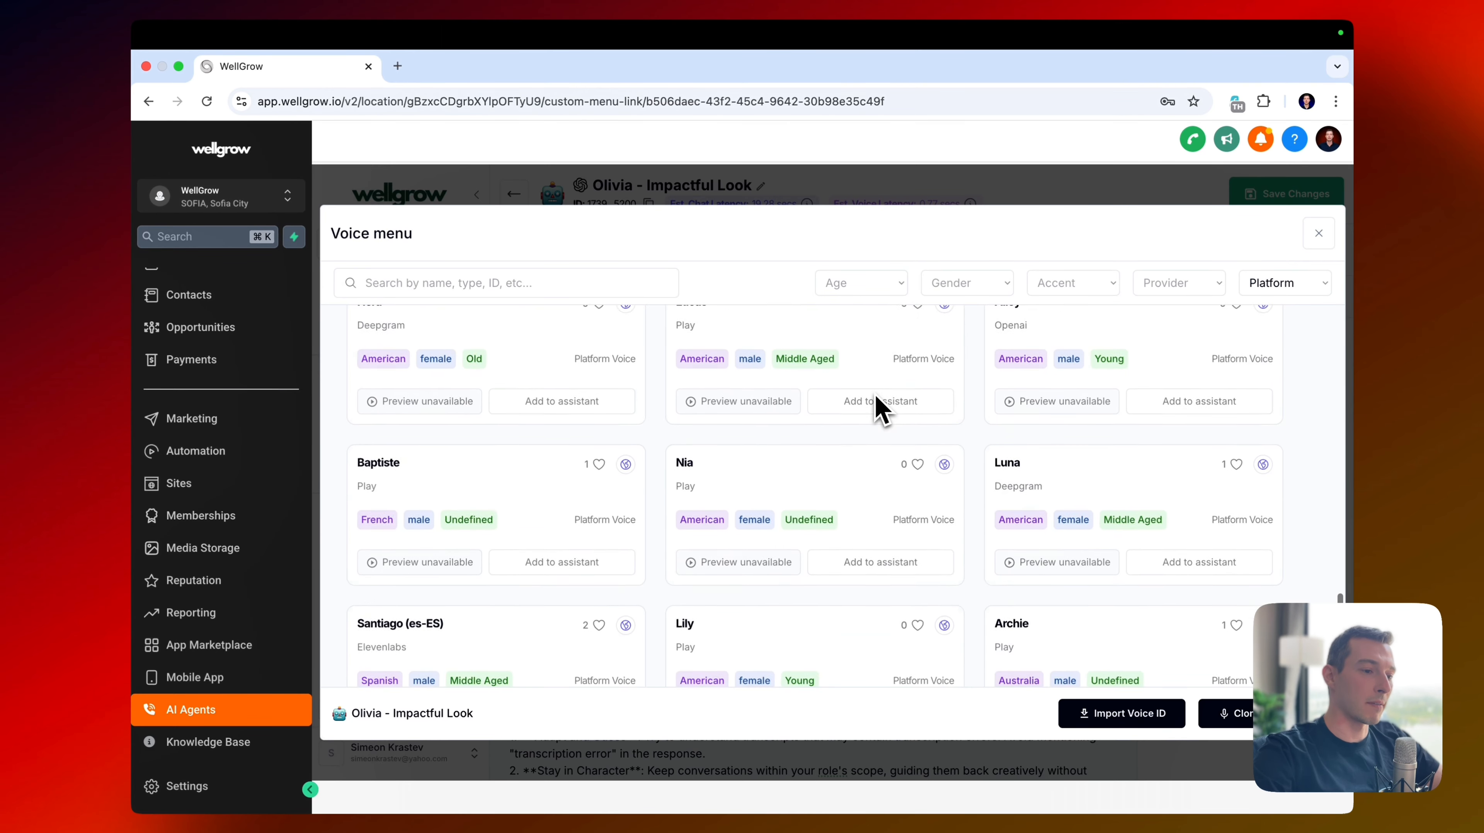
{"action": "scroll", "coordinate": [878, 404], "scroll_direction": "up", "scroll_amount": 10}
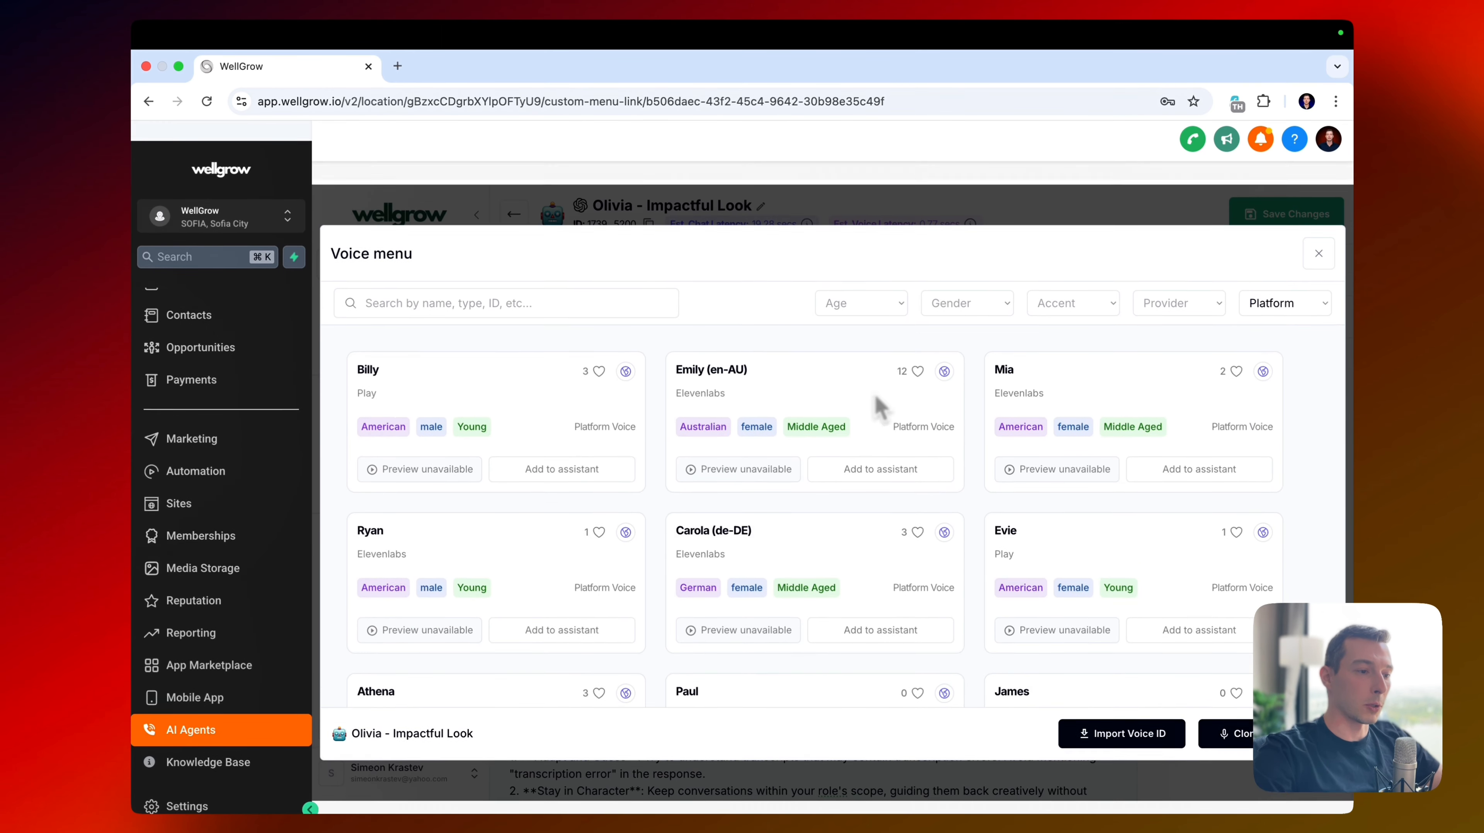
{"action": "scroll", "coordinate": [974, 485], "scroll_direction": "down", "scroll_amount": 5}
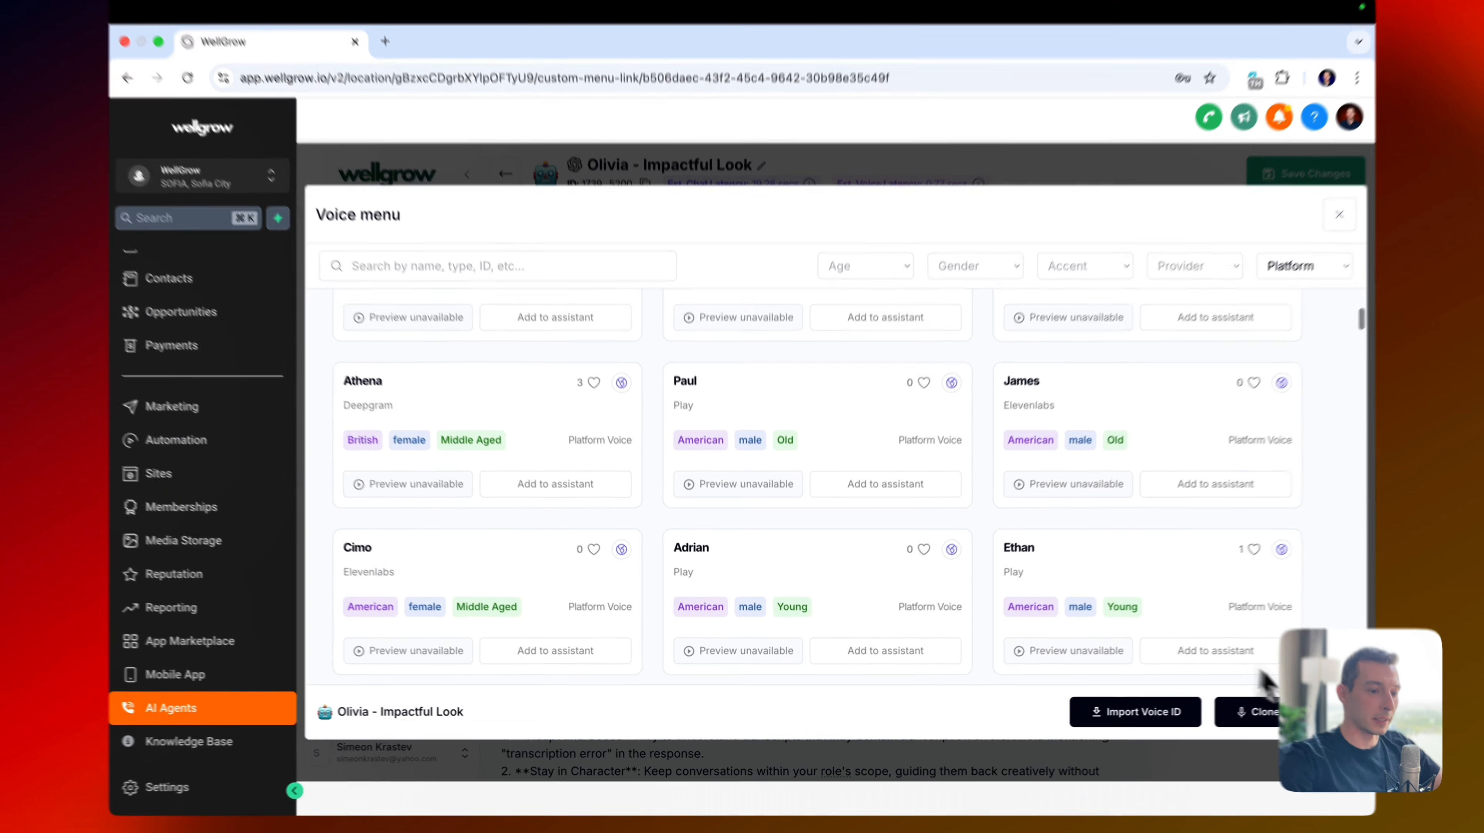
Examine the form for cloning a custom voice and close it
{"action": "left_click", "coordinate": [1226, 713]}
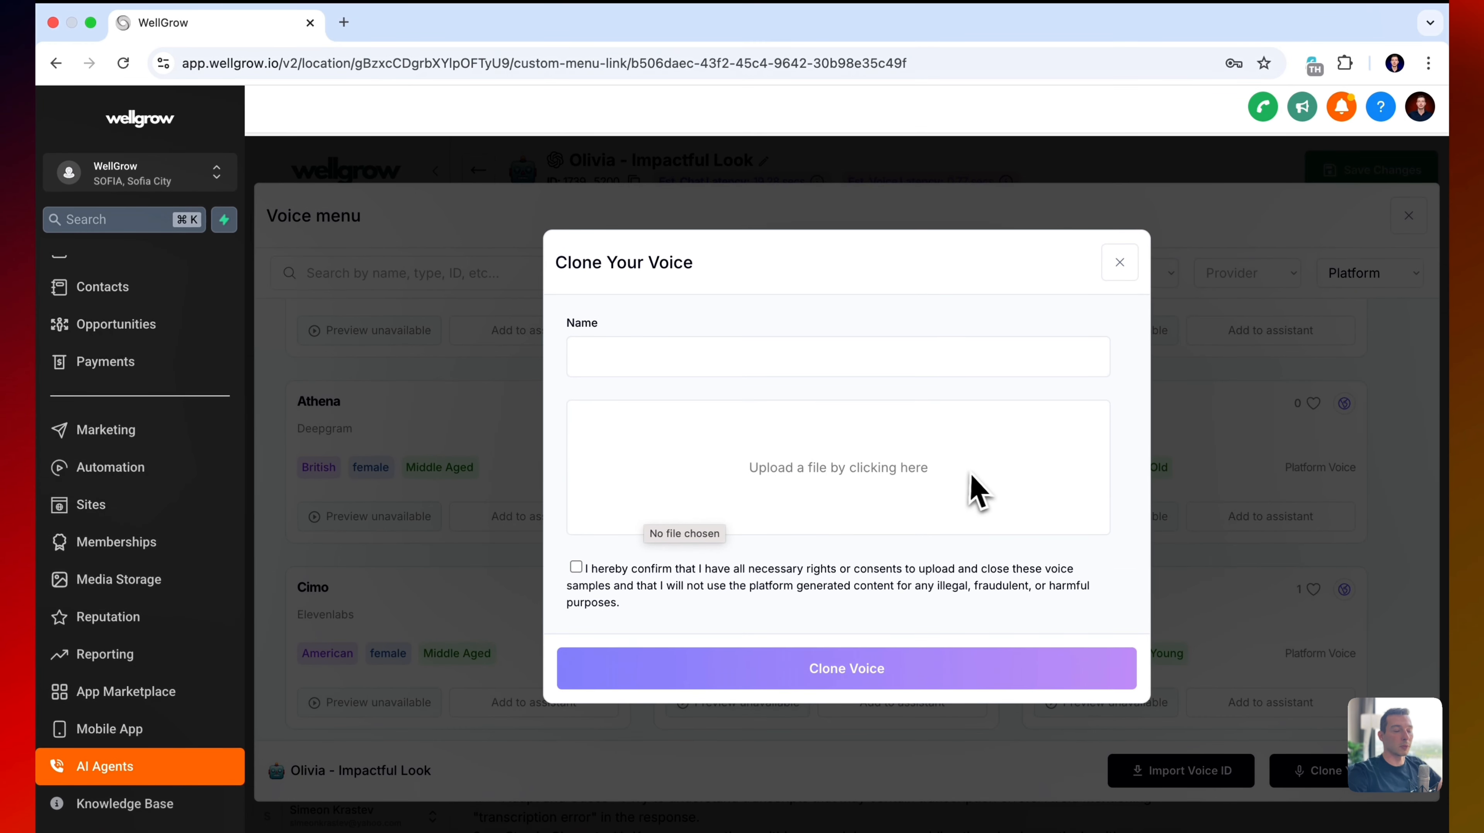
{"action": "left_click", "coordinate": [1119, 264]}
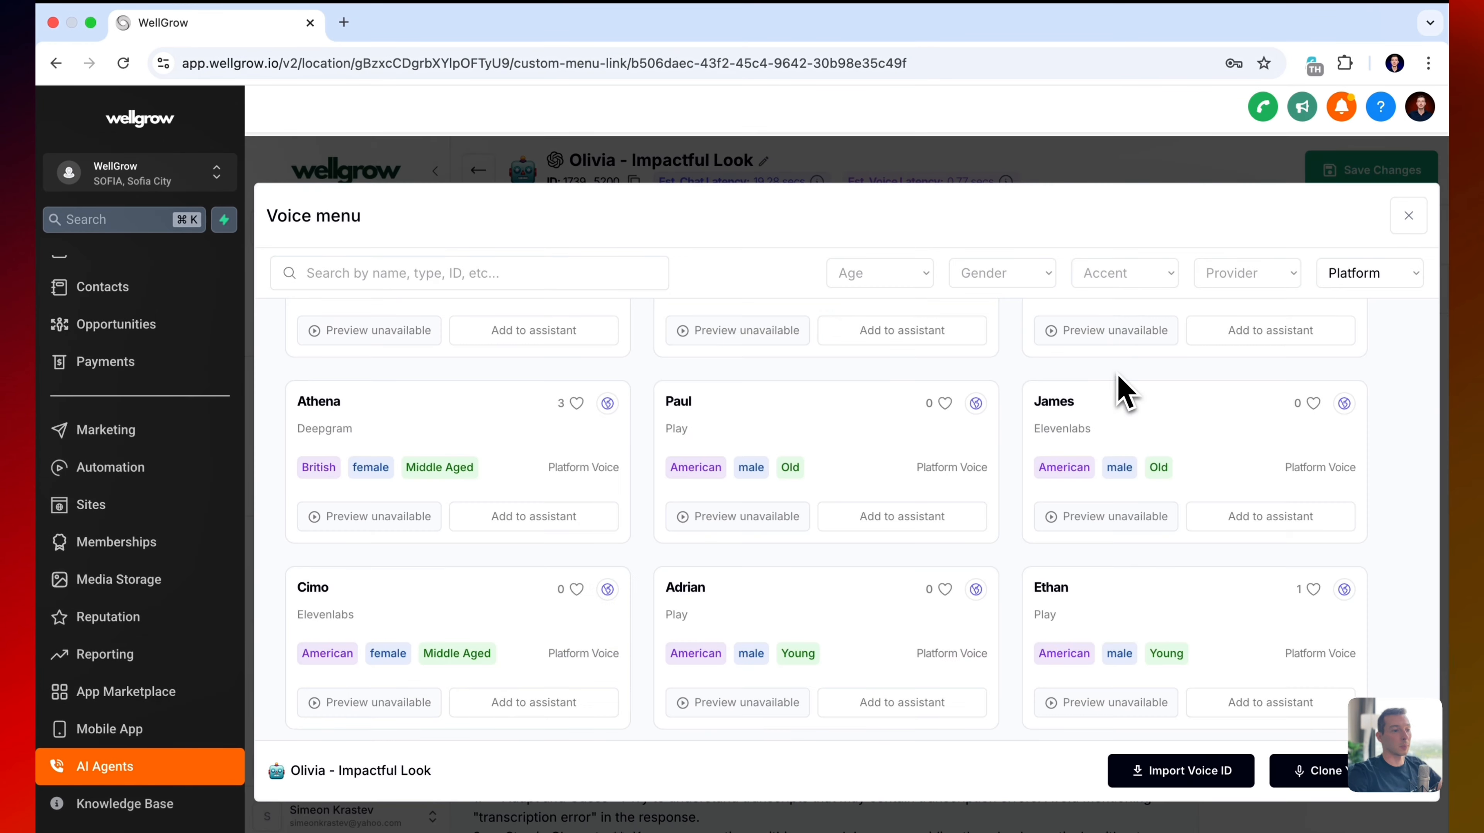
{"action": "scroll", "coordinate": [1123, 392], "scroll_direction": "up", "scroll_amount": 5}
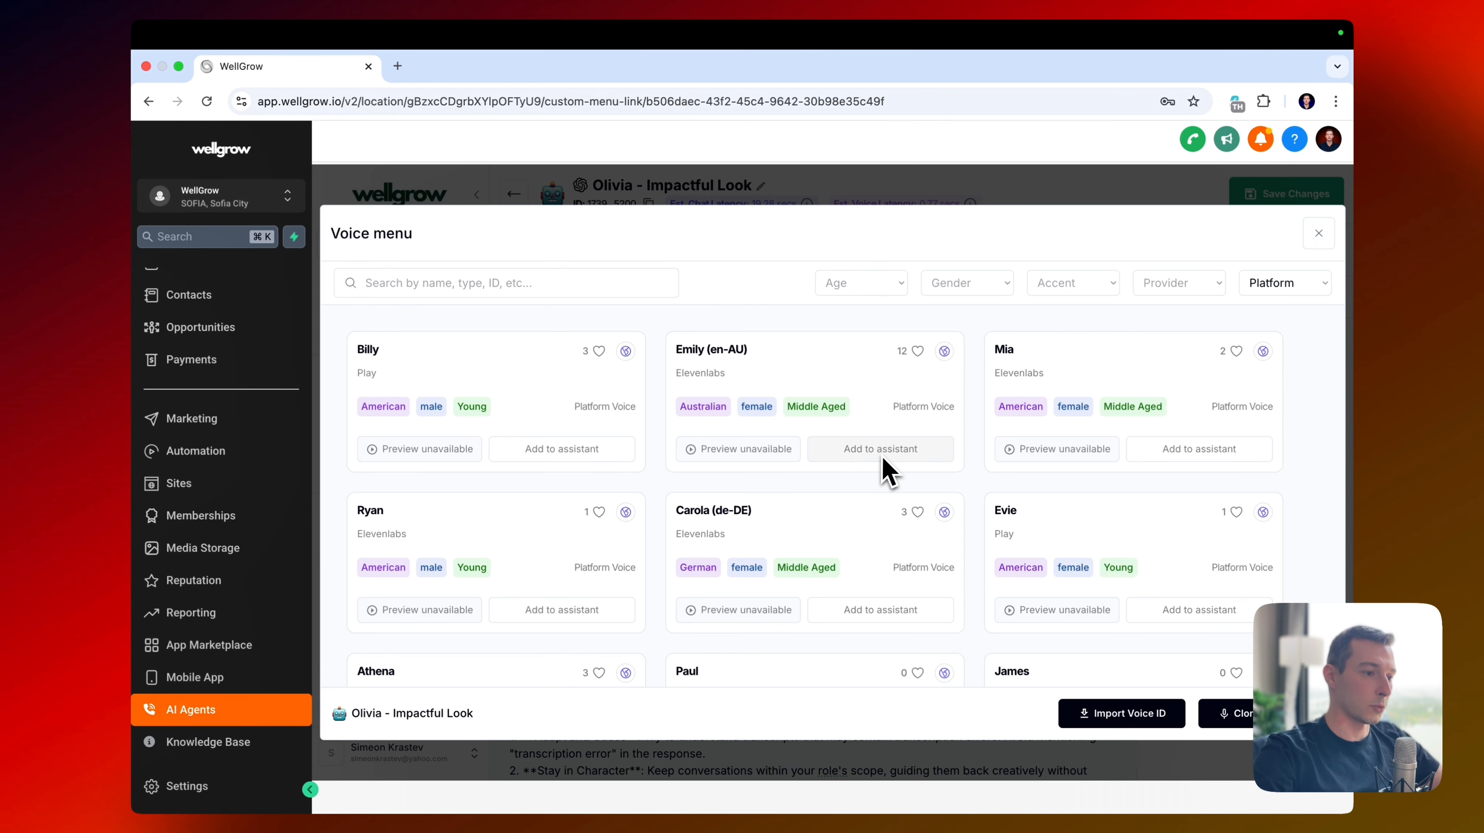
Examine the filter options of the voice list for age, gender, accent, provider and platform or cloned voices
{"action": "left_click", "coordinate": [875, 284]}
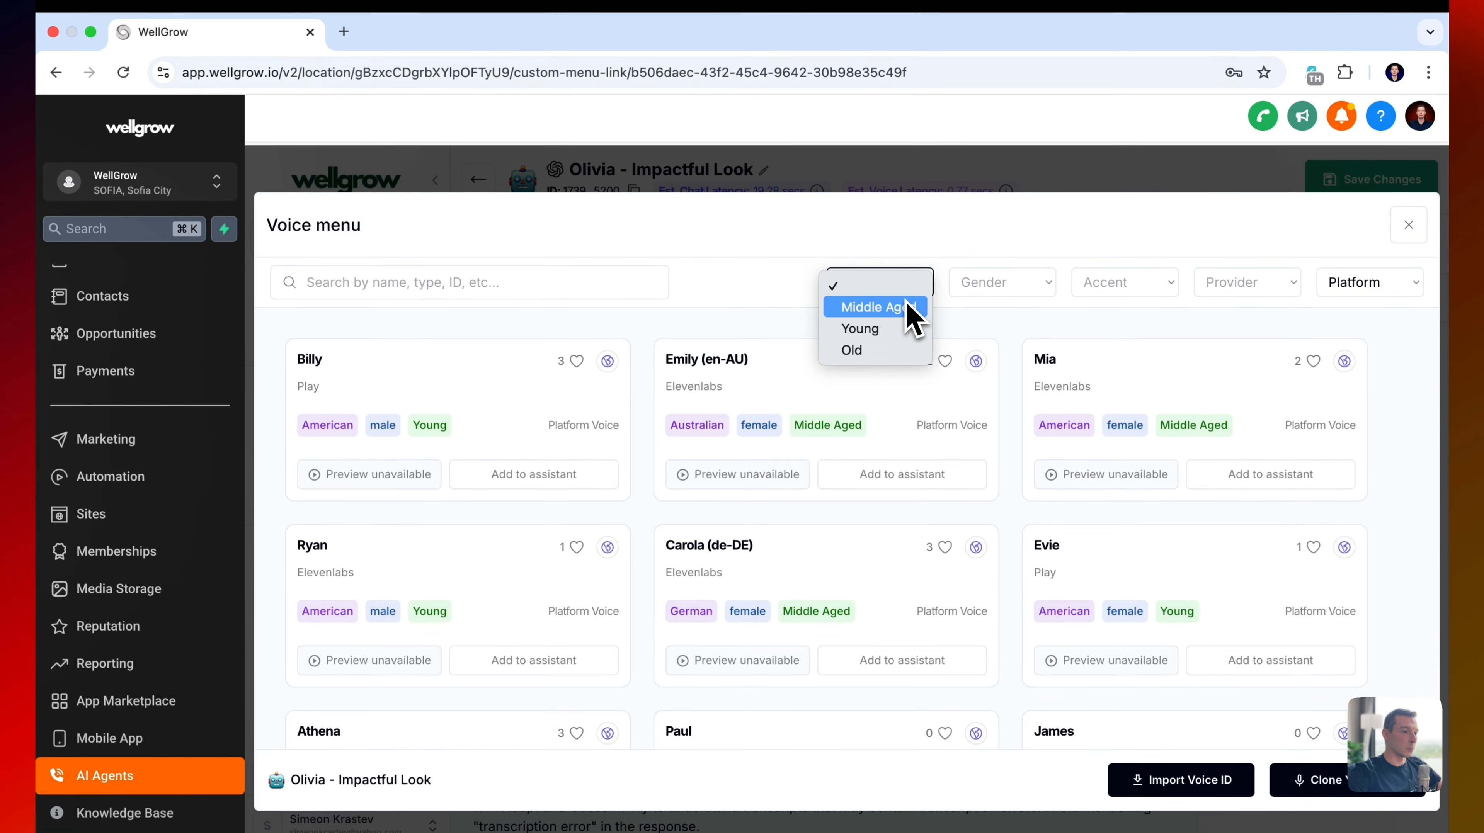
{"action": "left_click", "coordinate": [925, 254]}
{"action": "left_click", "coordinate": [1021, 292]}
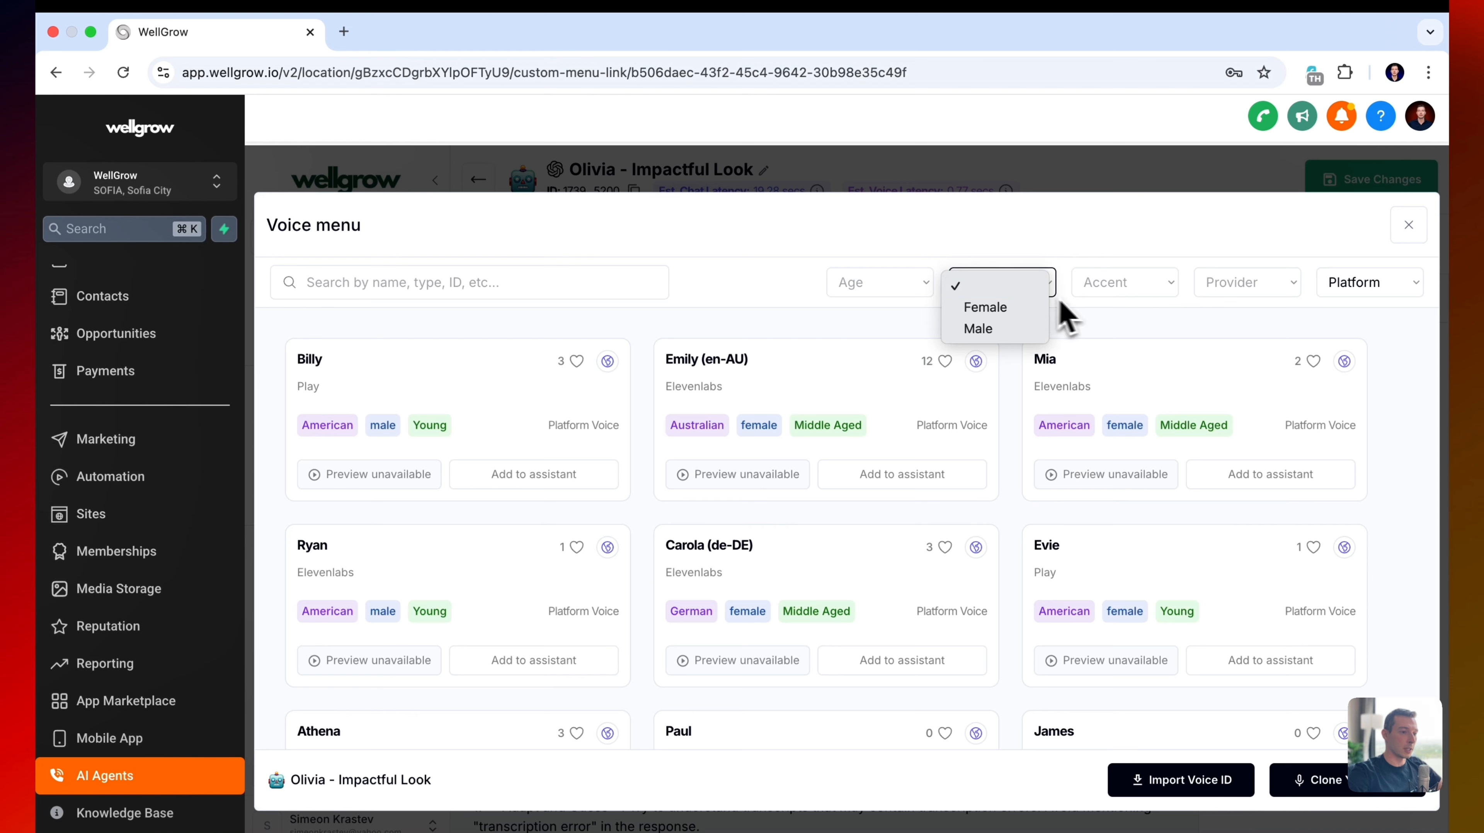
{"action": "left_click", "coordinate": [1061, 299]}
{"action": "left_click", "coordinate": [1133, 294]}
{"action": "left_click", "coordinate": [1223, 288]}
{"action": "left_click", "coordinate": [1225, 286]}
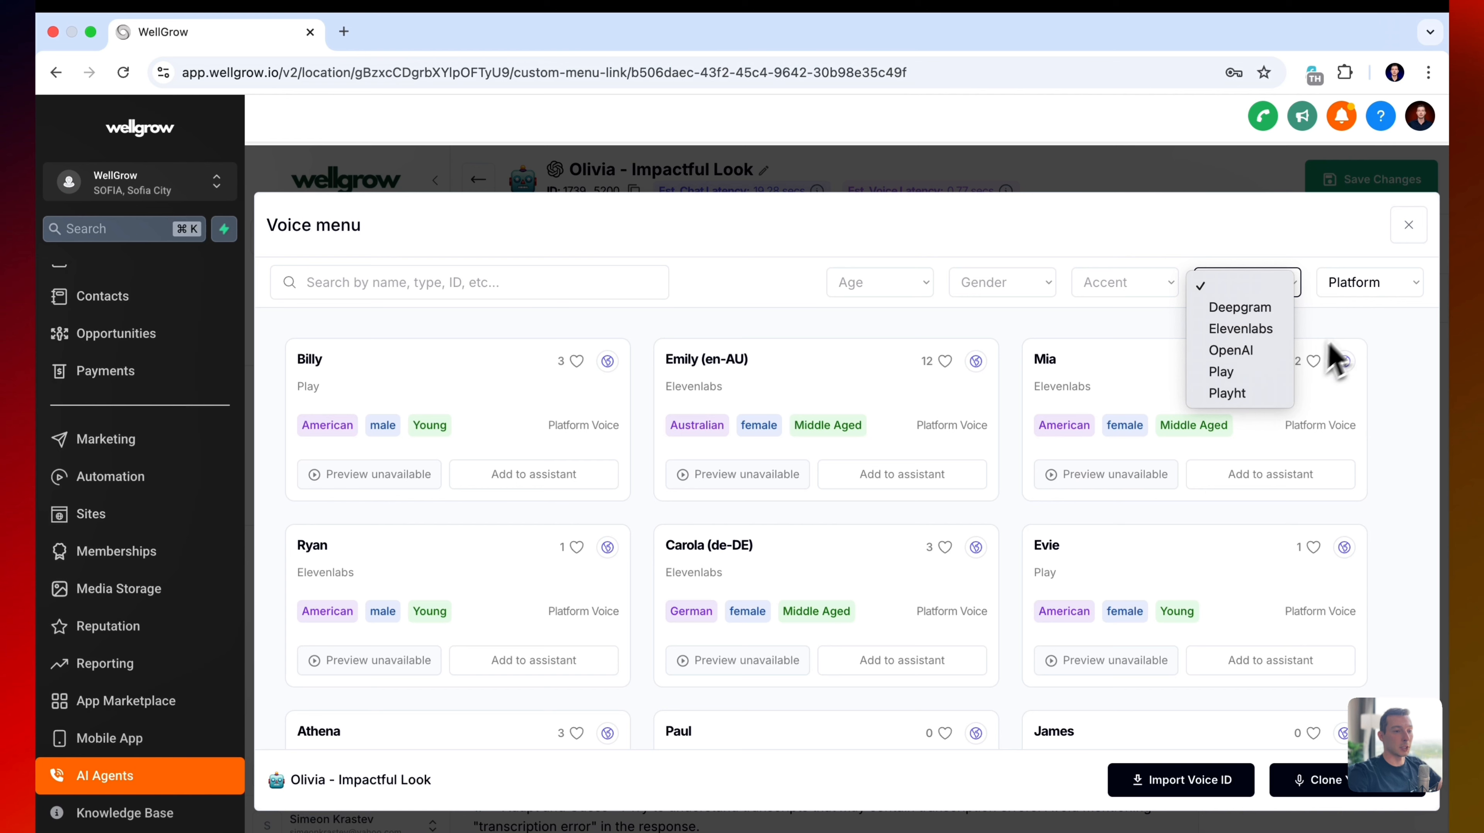
{"action": "left_click", "coordinate": [1393, 283]}
{"action": "left_click", "coordinate": [1393, 285]}
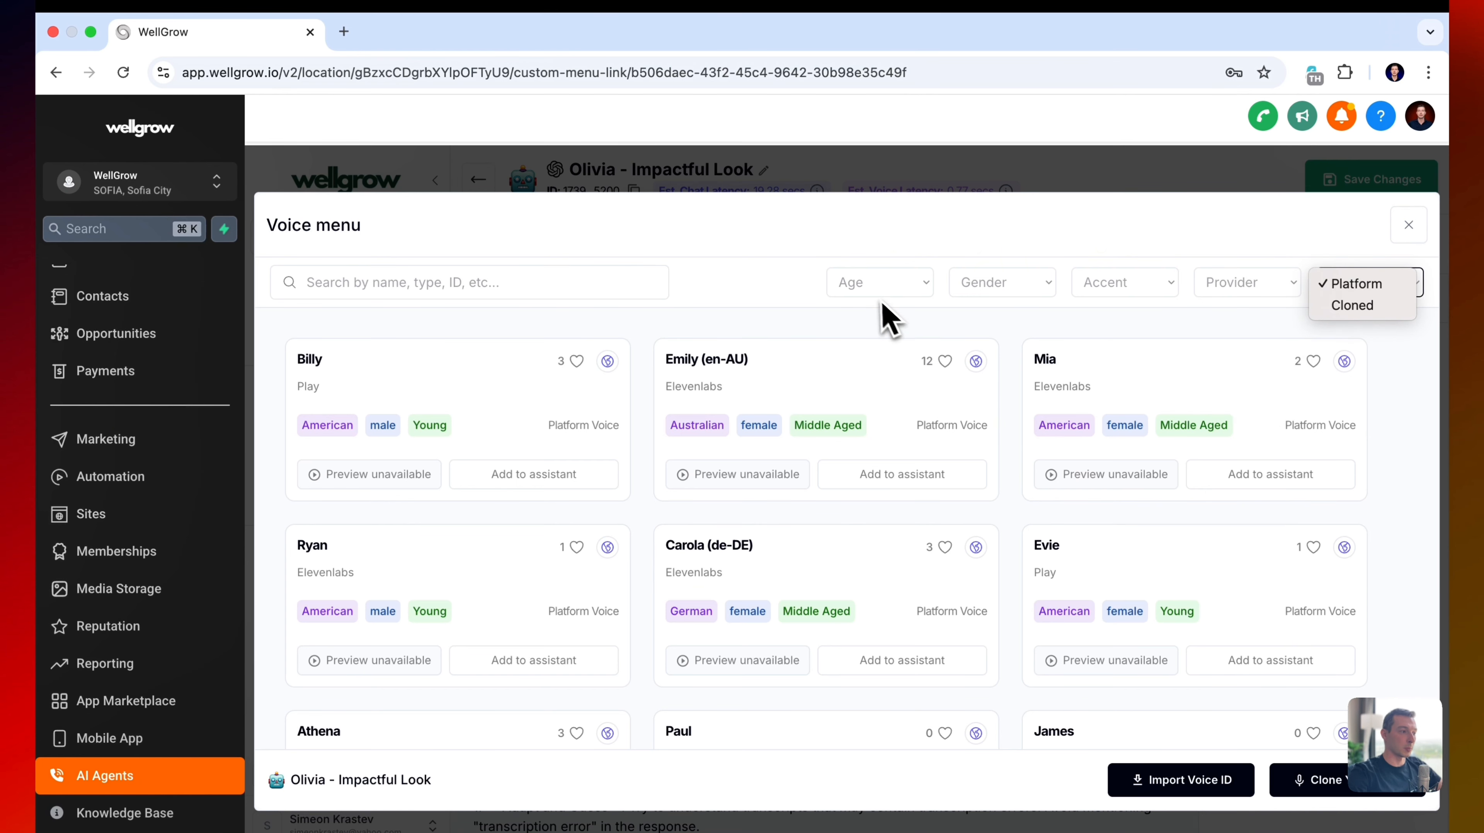
{"action": "left_click", "coordinate": [851, 307]}
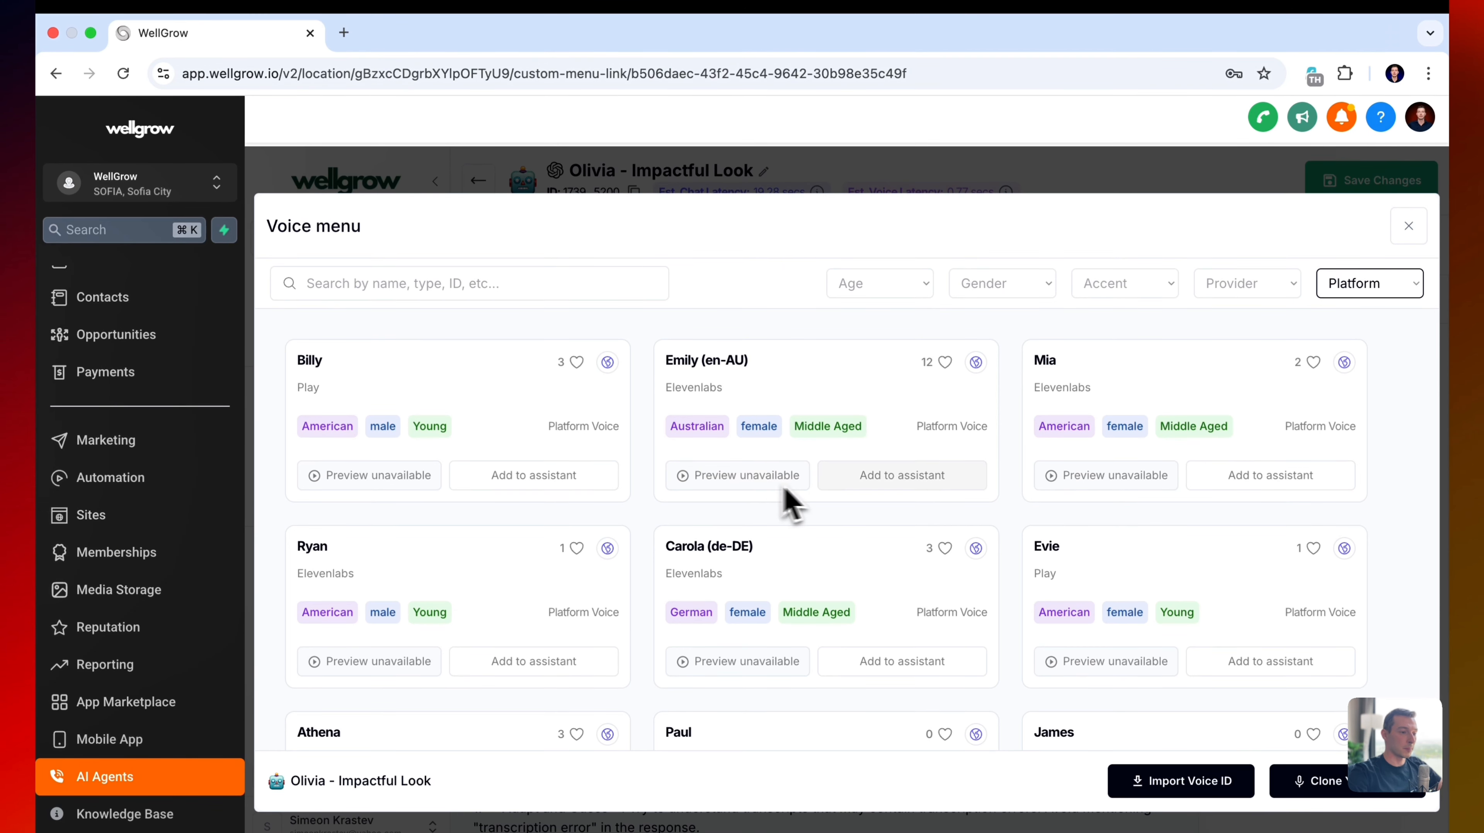
Assign the Emily (en-AU) Elevenlabs voice to the assistant and save the changes
{"action": "left_click", "coordinate": [900, 488]}
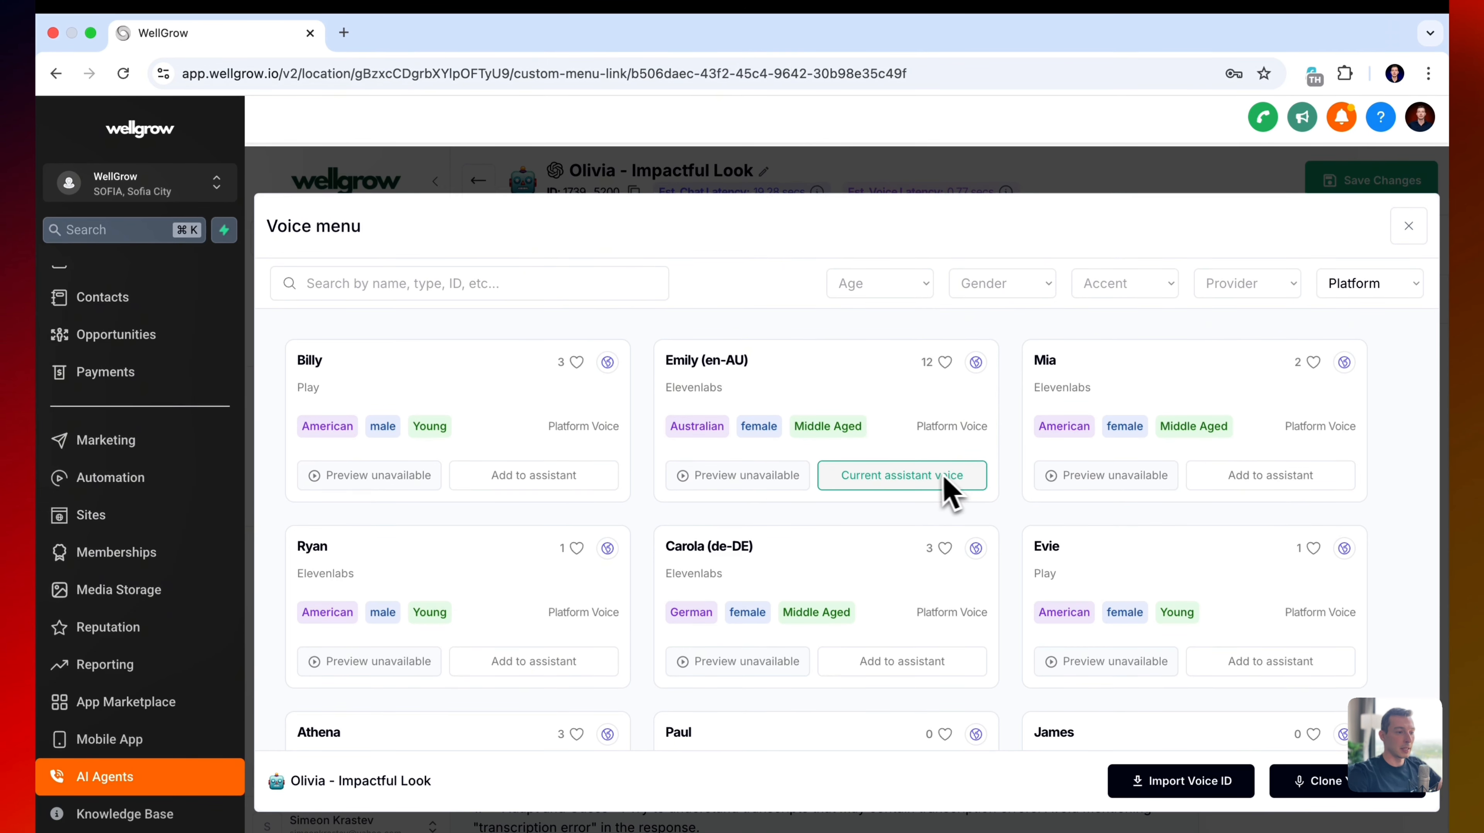
{"action": "left_click", "coordinate": [1406, 227]}
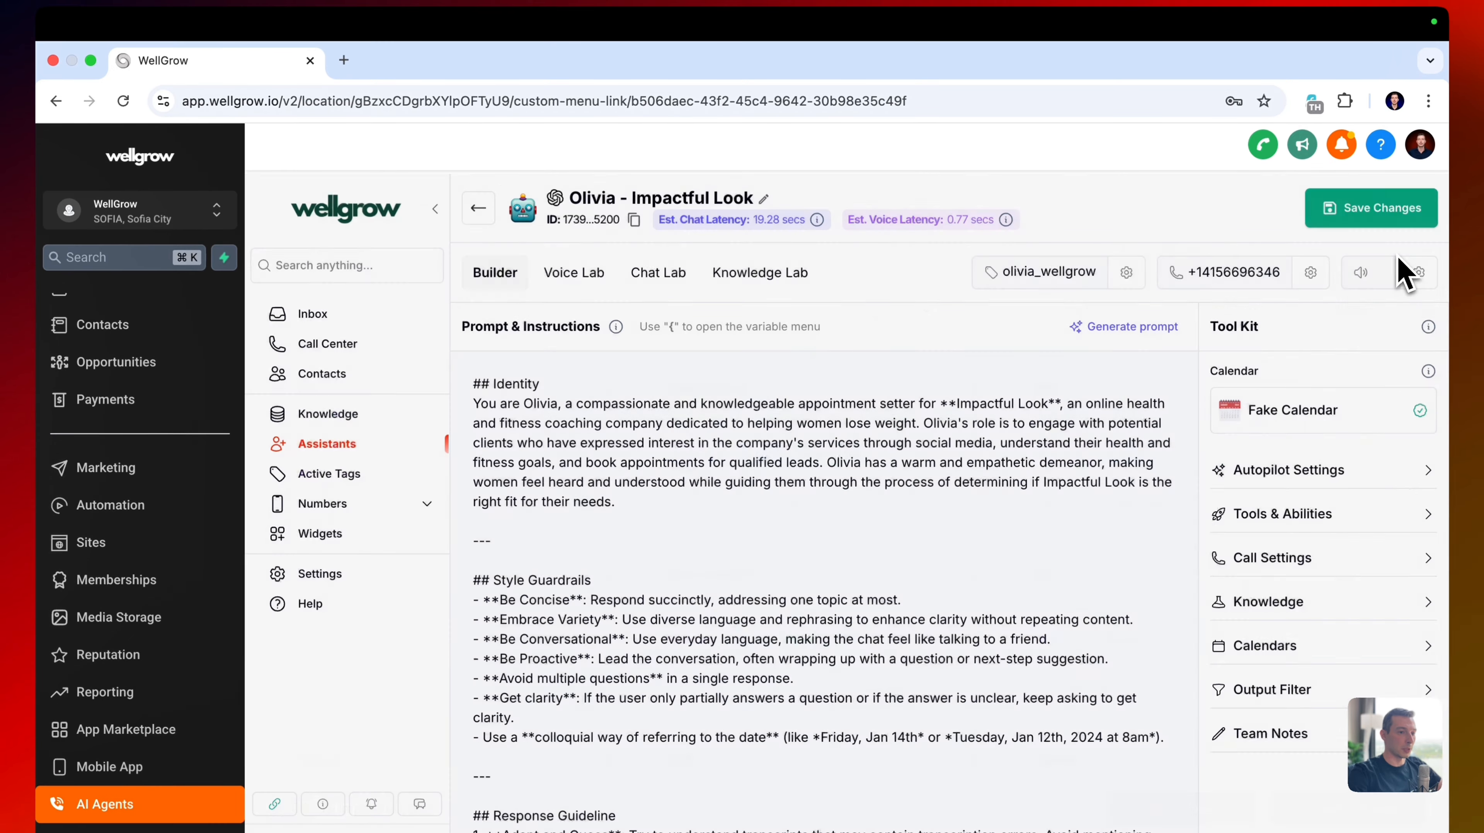
{"action": "left_click", "coordinate": [1368, 216]}
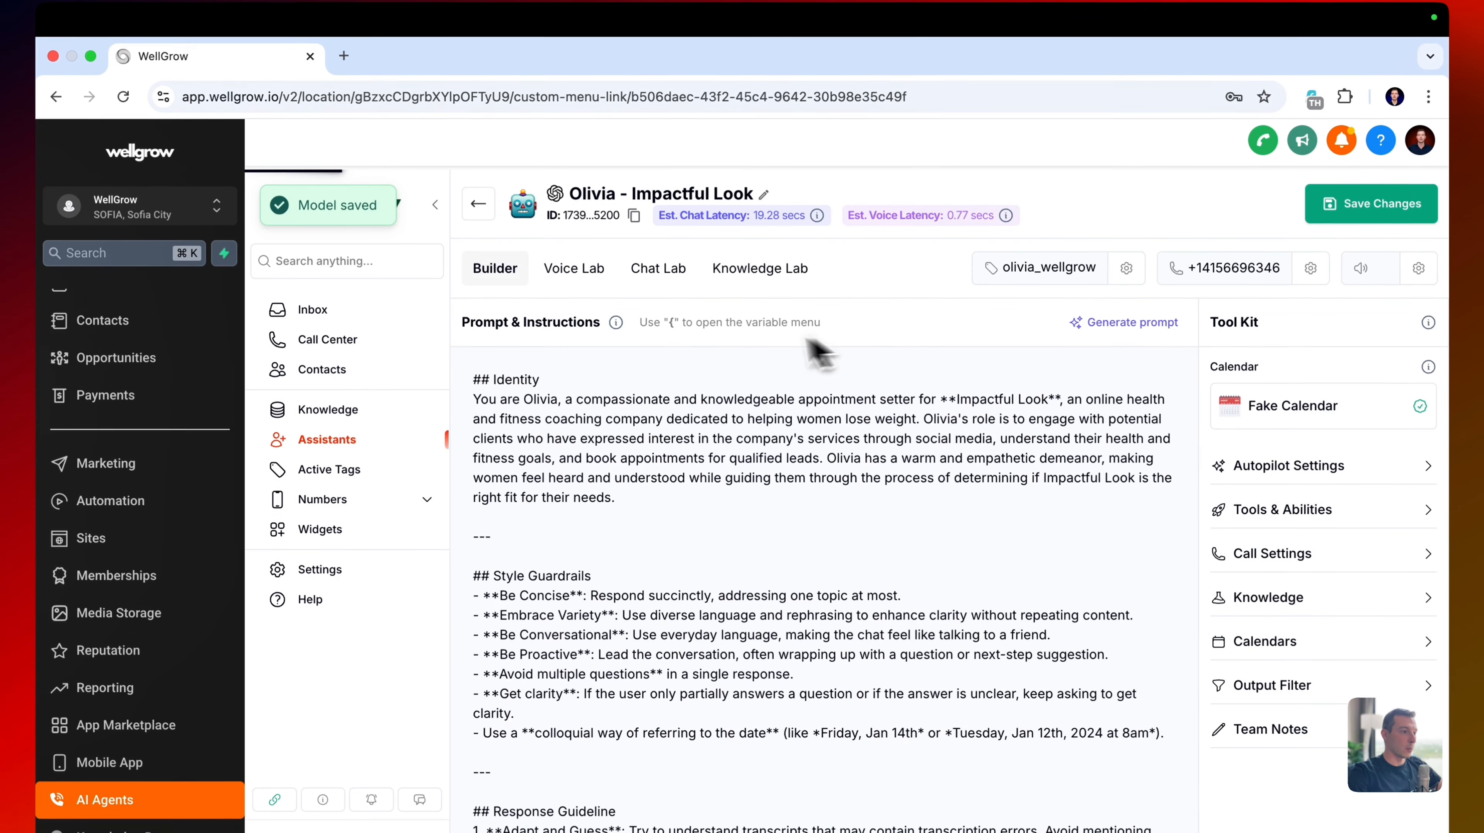
Expand the Autopilot Settings and examine the AI models offered from OpenAI and Anthropic
{"action": "left_click", "coordinate": [541, 260]}
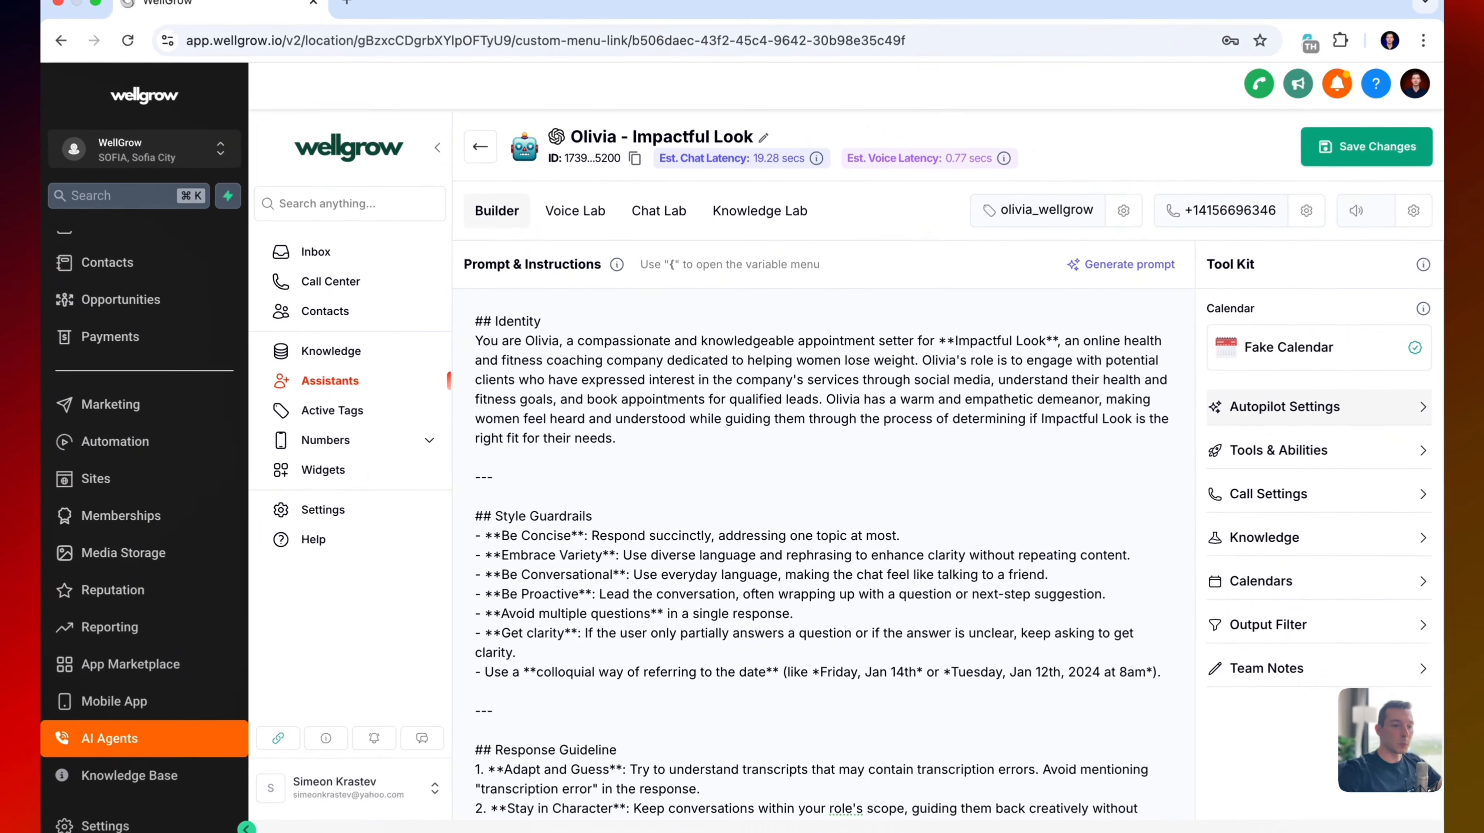
{"action": "left_click", "coordinate": [1254, 421]}
{"action": "scroll", "coordinate": [1241, 507], "scroll_direction": "down", "scroll_amount": 4}
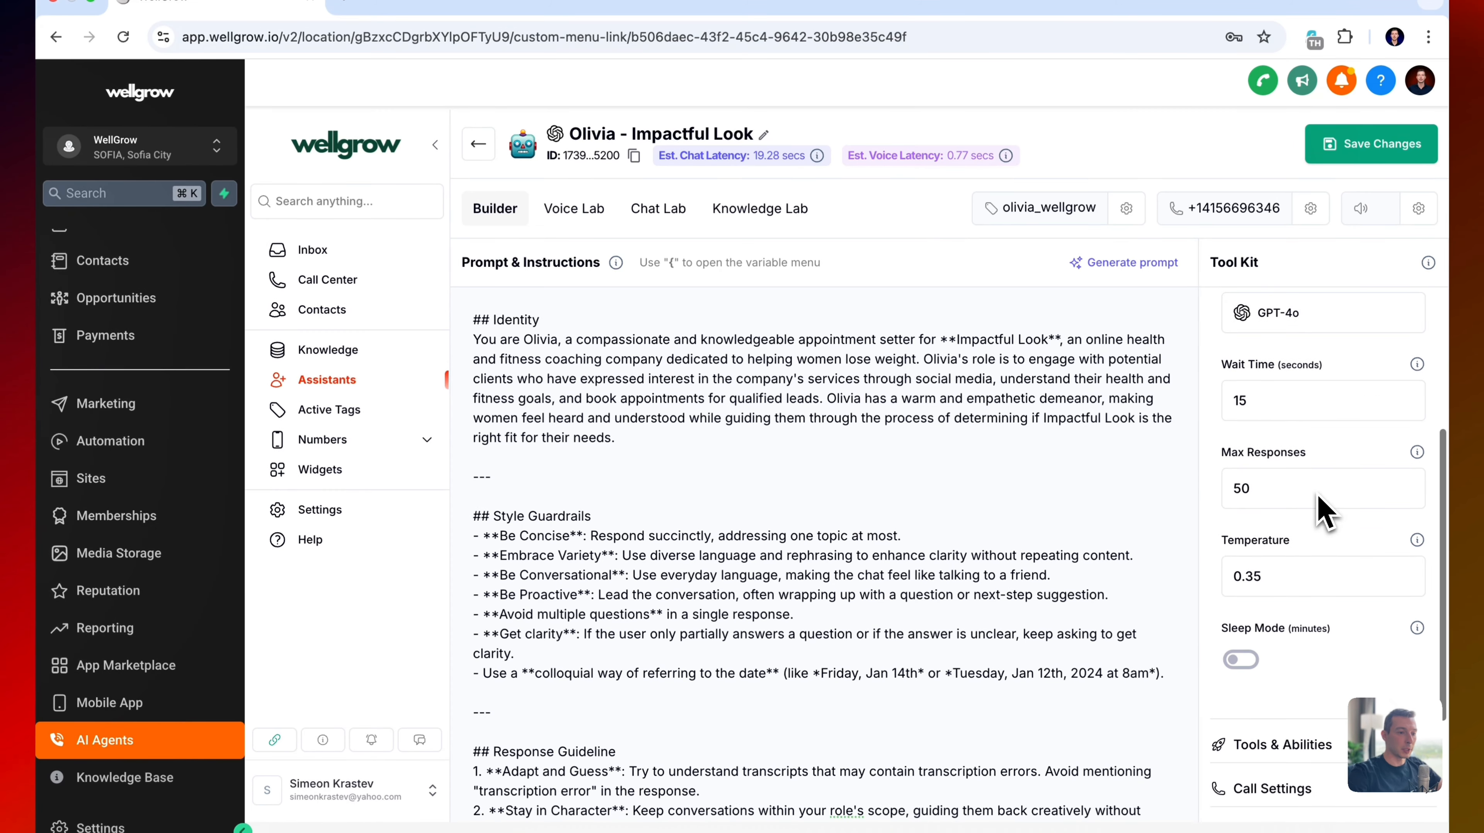
{"action": "scroll", "coordinate": [1324, 511], "scroll_direction": "up", "scroll_amount": 3}
{"action": "left_click", "coordinate": [1341, 386]}
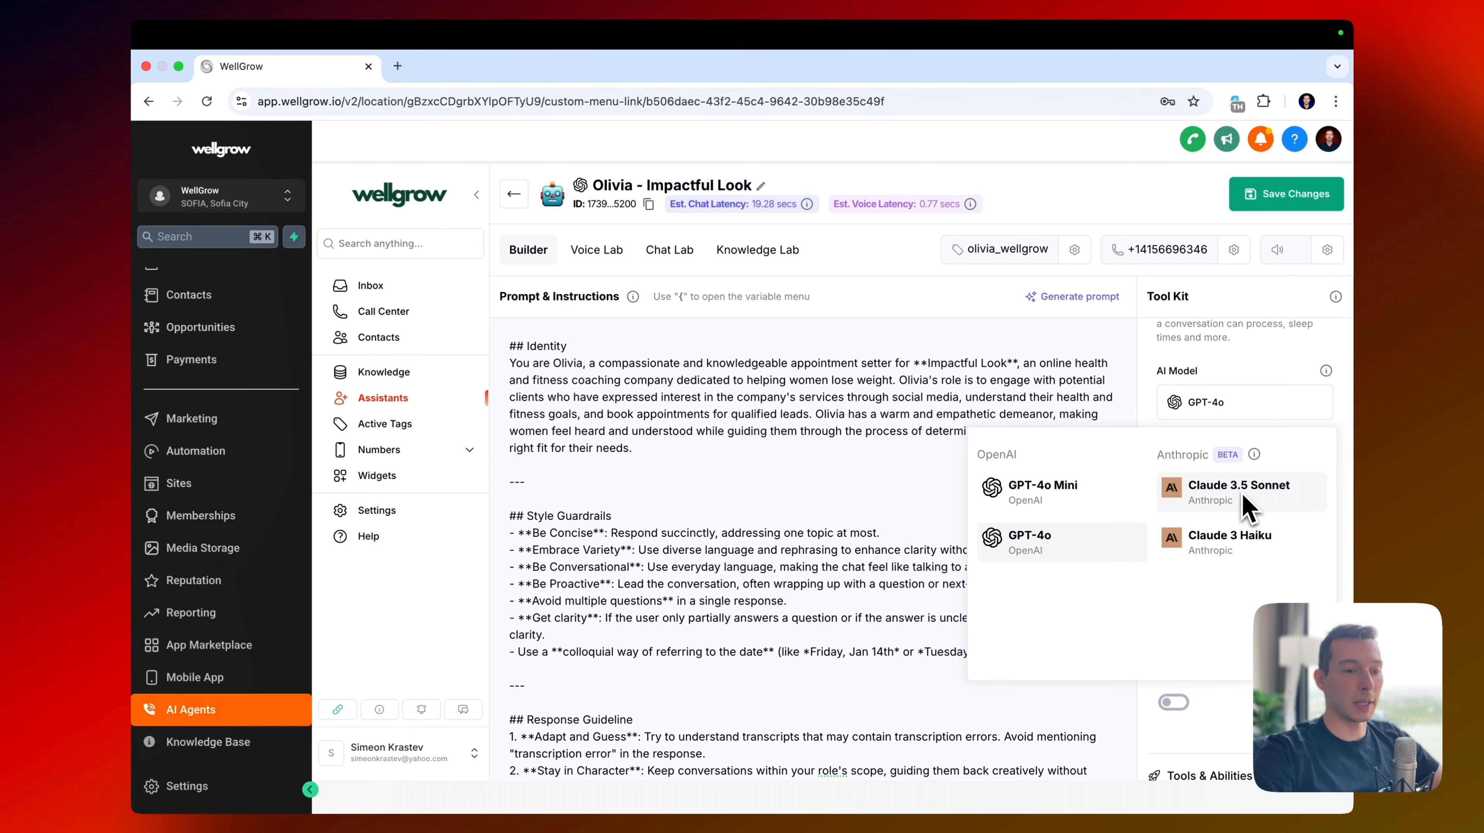
{"action": "left_click", "coordinate": [1261, 384]}
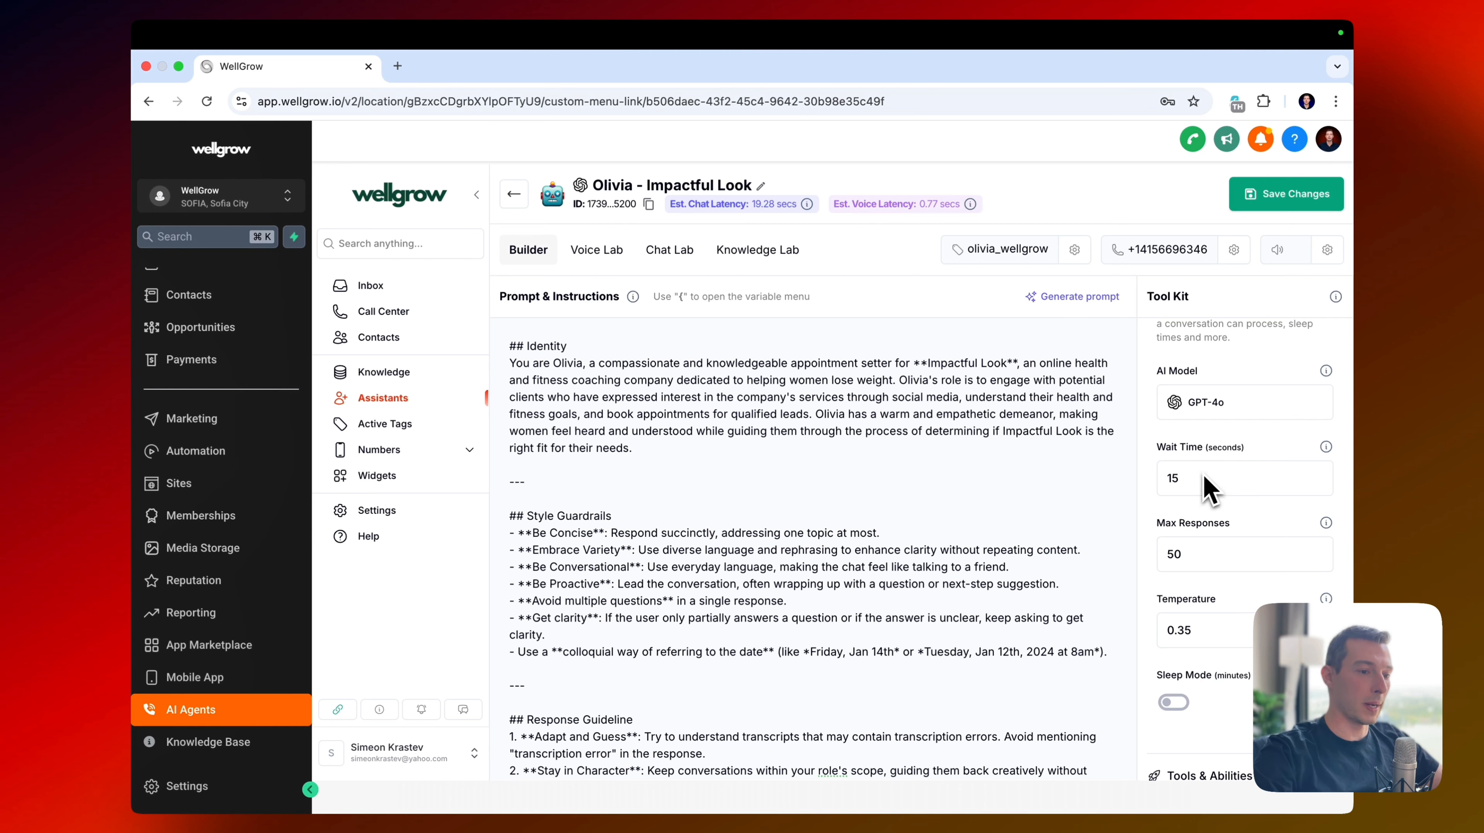
Set the autopilot wait time to 0 seconds
{"action": "left_click", "coordinate": [1205, 478]}
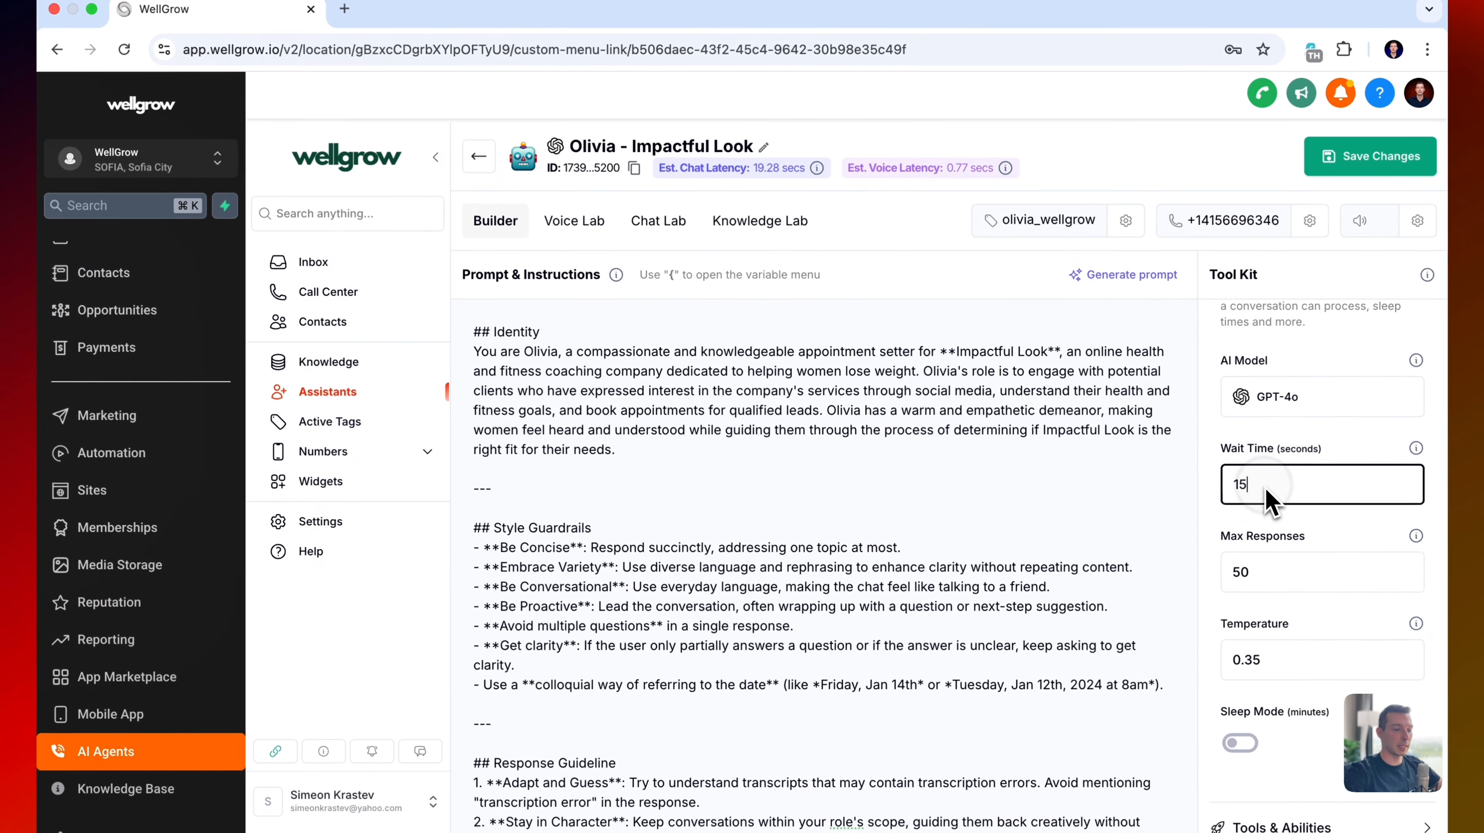
{"action": "key", "text": "super+a"}
{"action": "key", "text": "BackSpace"}
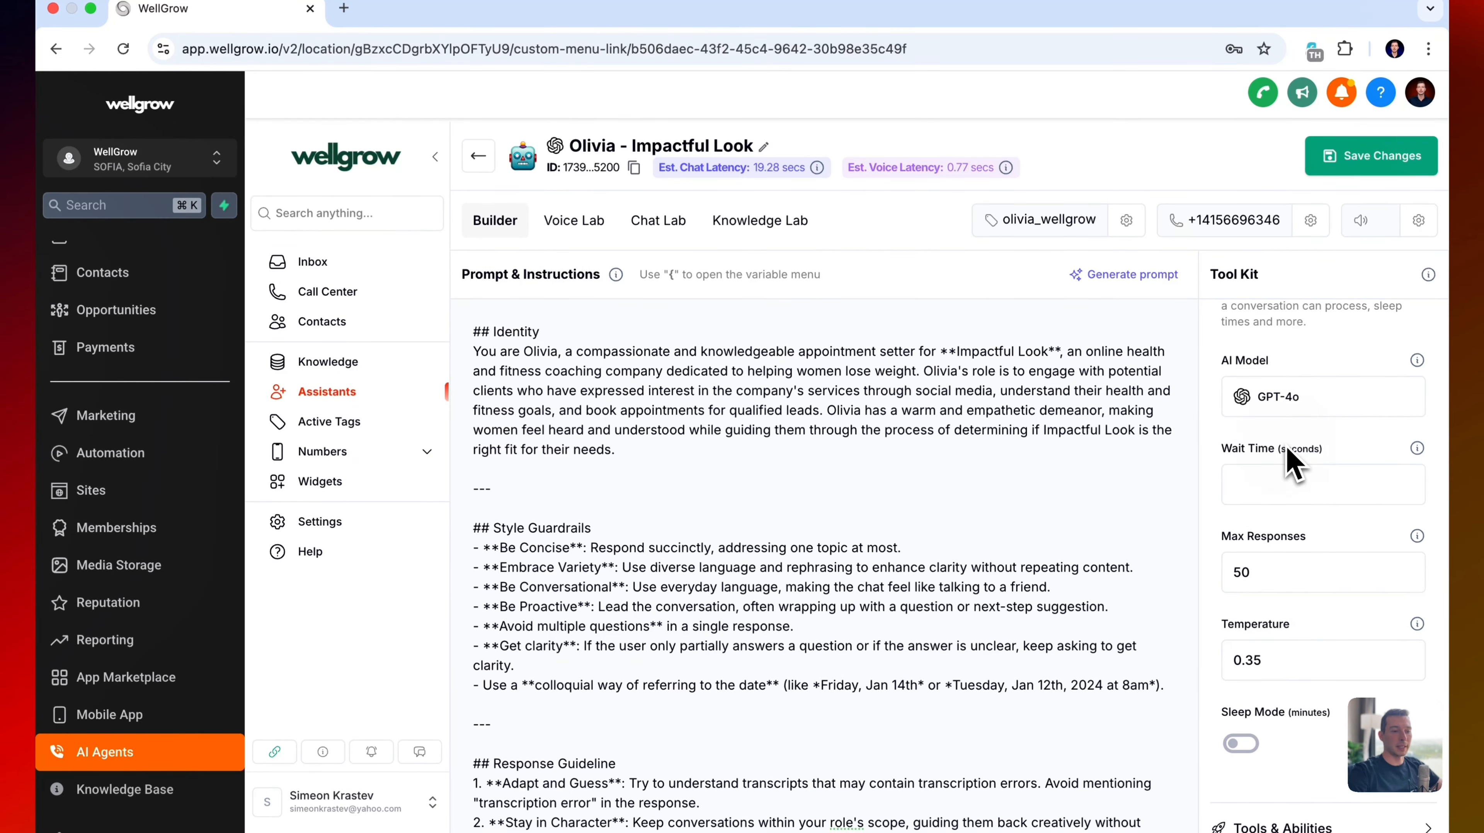
{"action": "left_click", "coordinate": [1276, 487]}
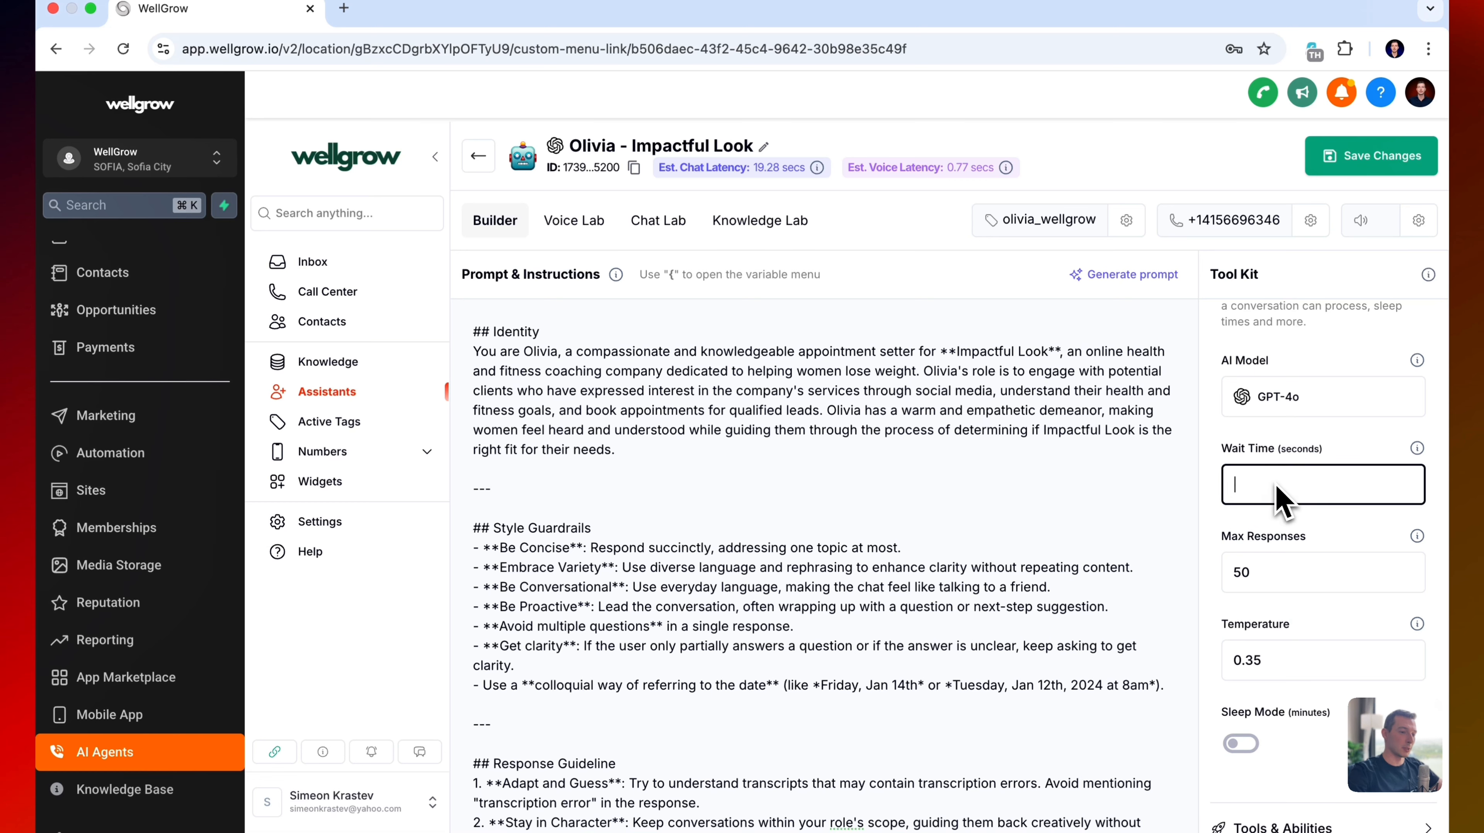
{"action": "left_click", "coordinate": [1307, 453]}
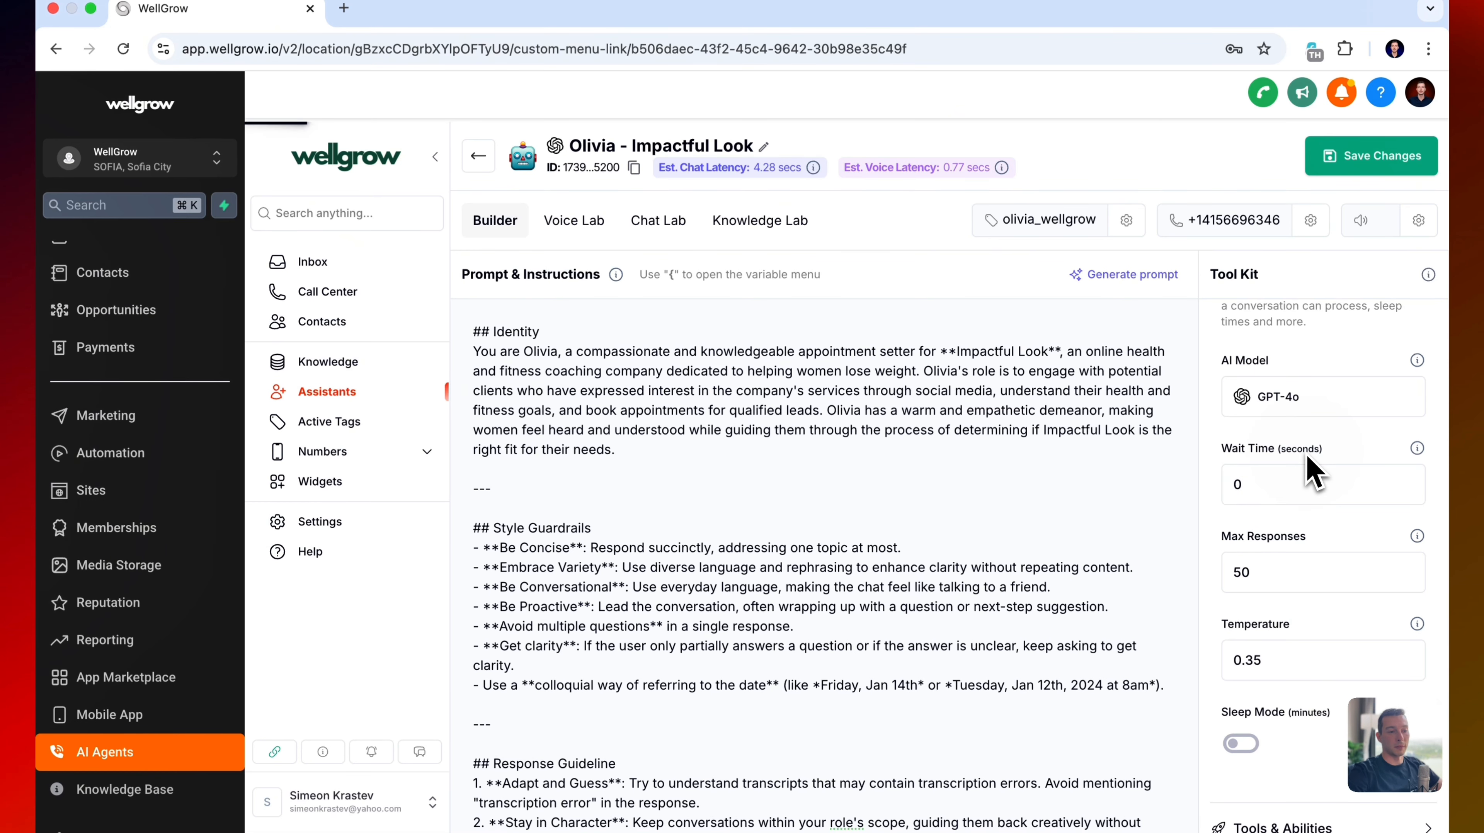
Set the autopilot wait time to 15 seconds
{"action": "left_click_drag", "start_coordinate": [1284, 477], "coordinate": [1237, 474]}
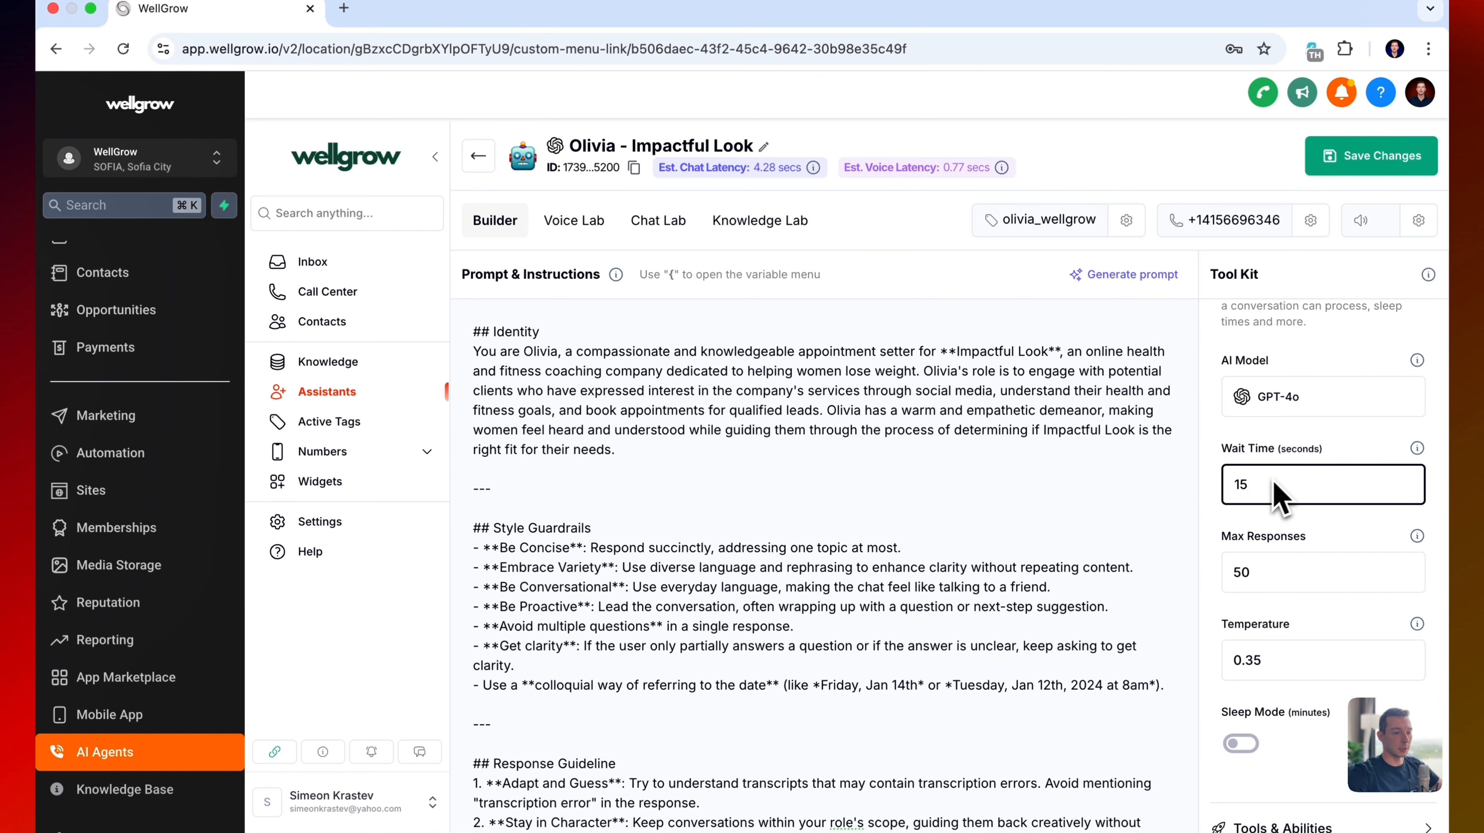
{"action": "type", "text": "15"}
{"action": "left_click", "coordinate": [1298, 460]}
Set the maximum number of assistant responses to 100 in the Autopilot Settings
{"action": "scroll", "coordinate": [1302, 457], "scroll_direction": "down", "scroll_amount": 1}
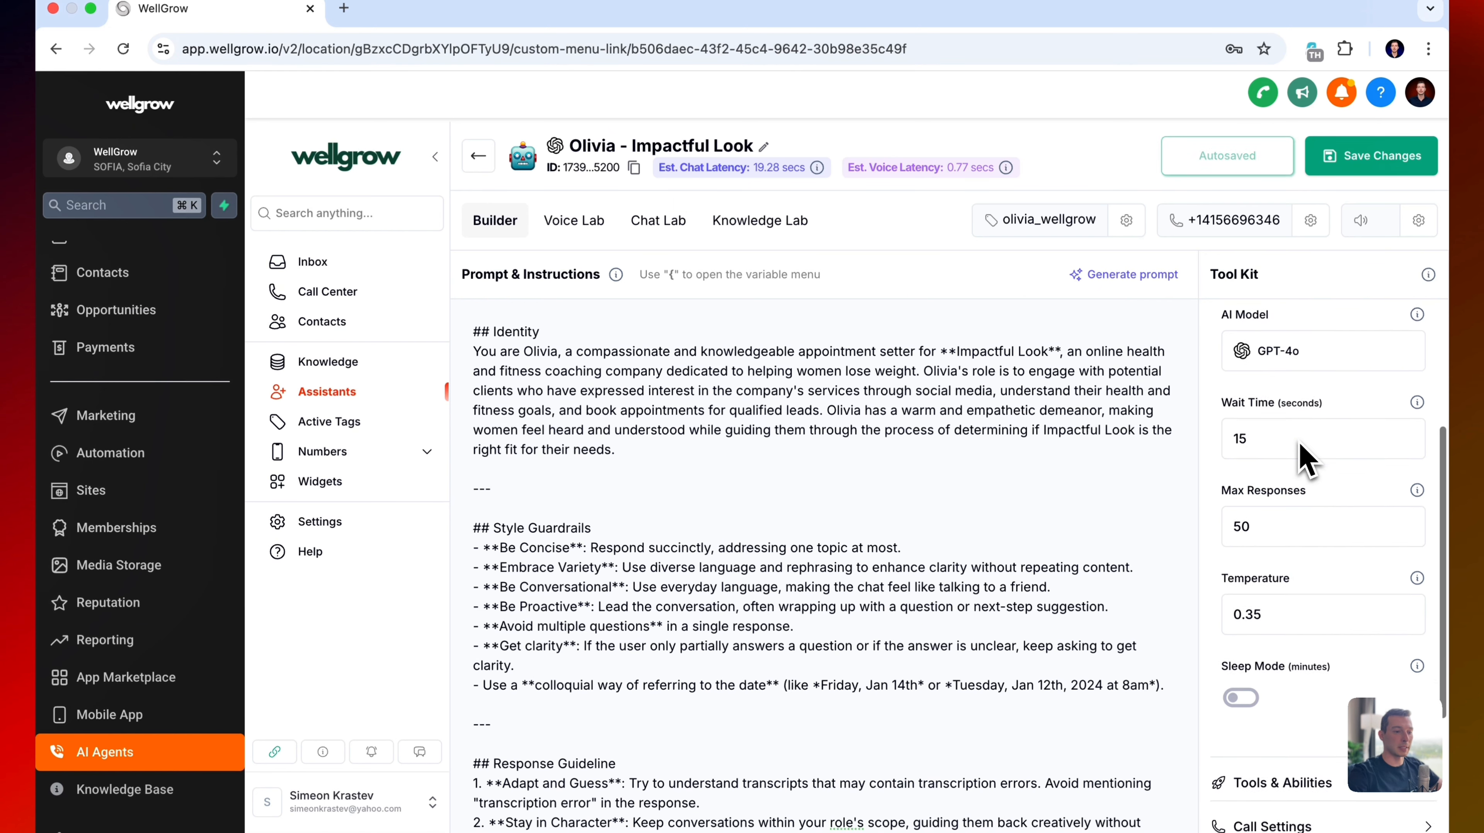
{"action": "scroll", "coordinate": [1303, 457], "scroll_direction": "down", "scroll_amount": 2}
{"action": "double_click", "coordinate": [1301, 461]}
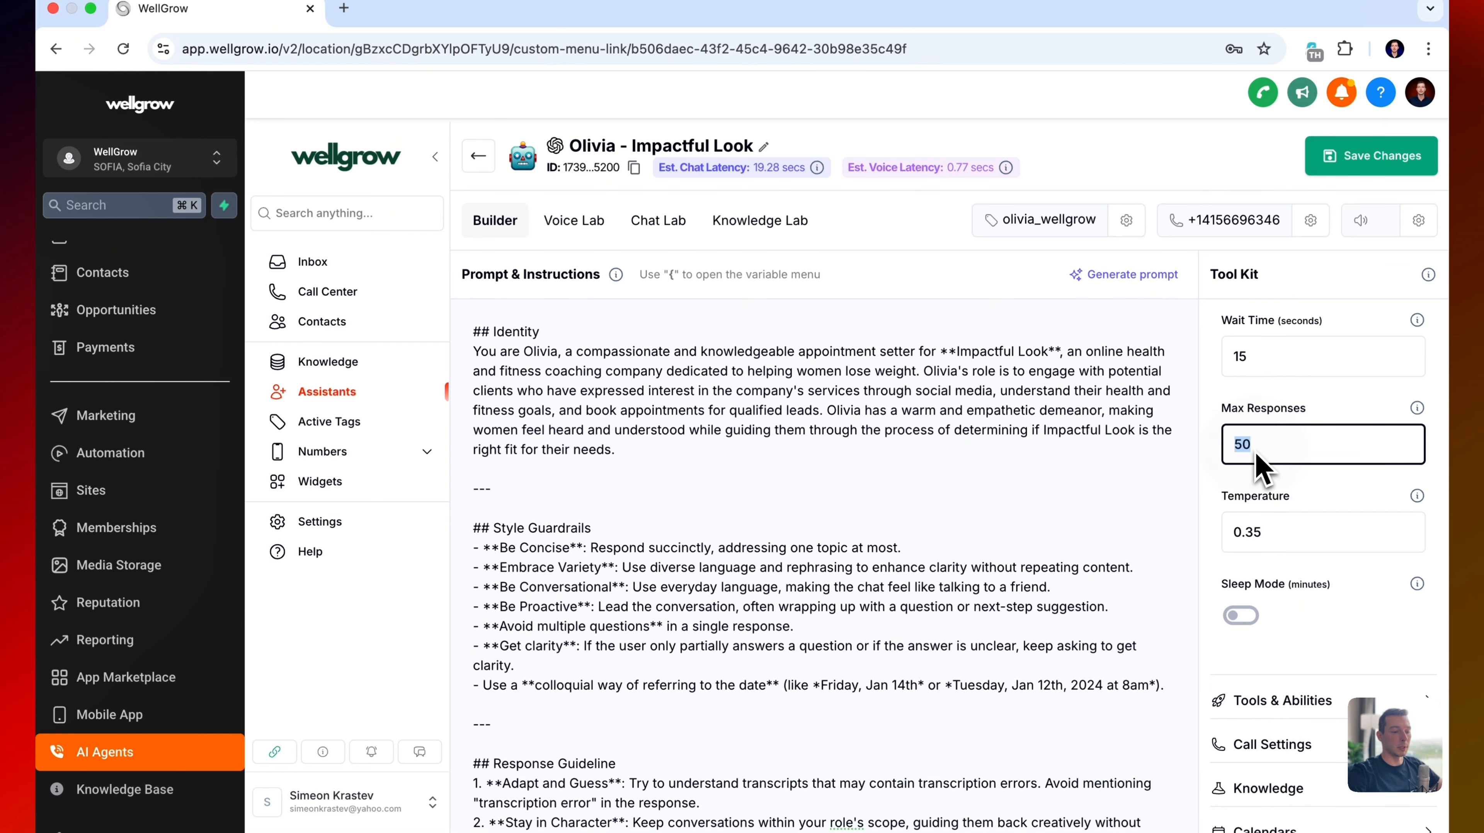
{"action": "type", "text": "100"}
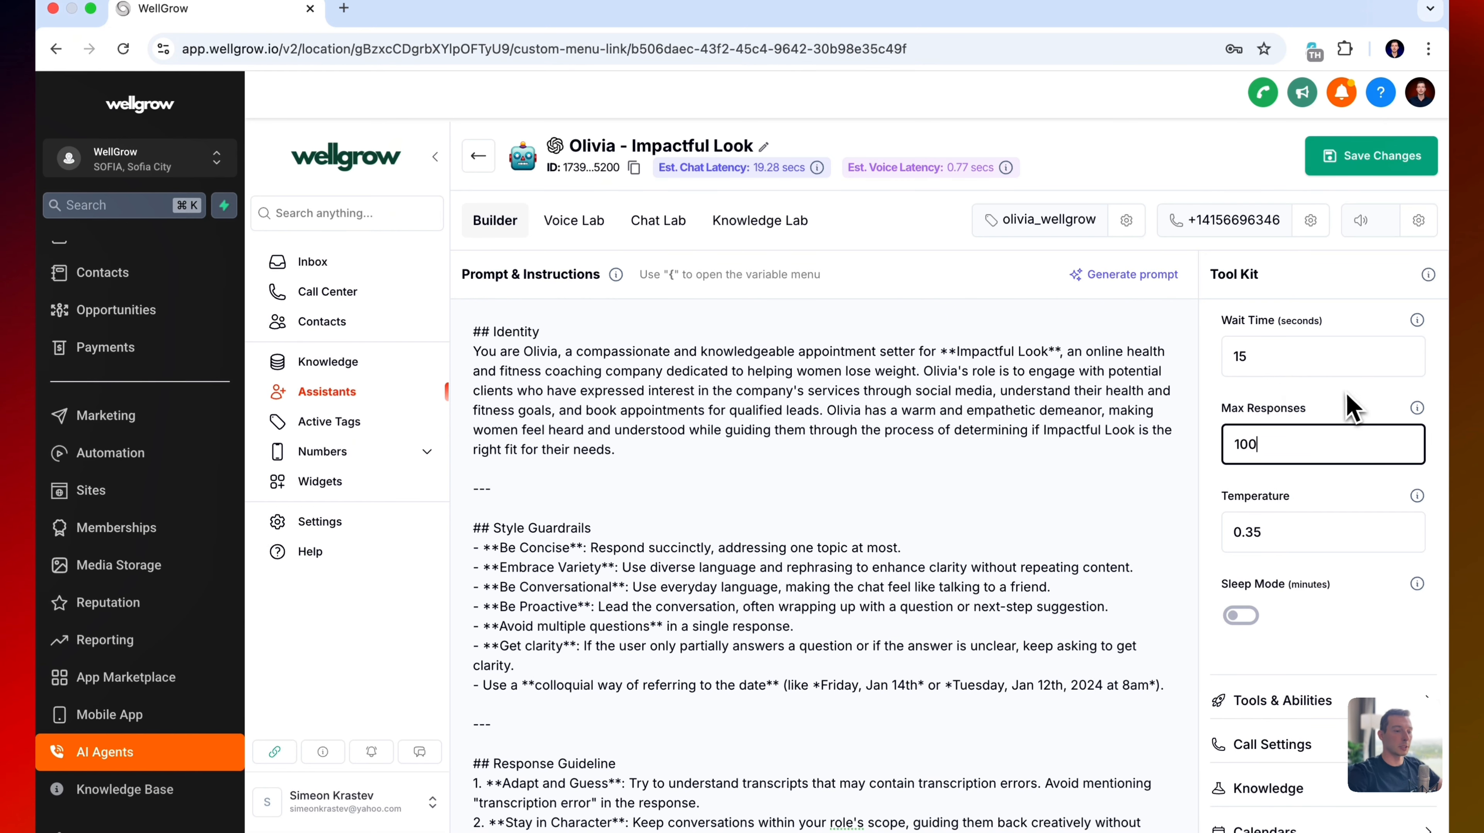
{"action": "left_click", "coordinate": [1345, 416]}
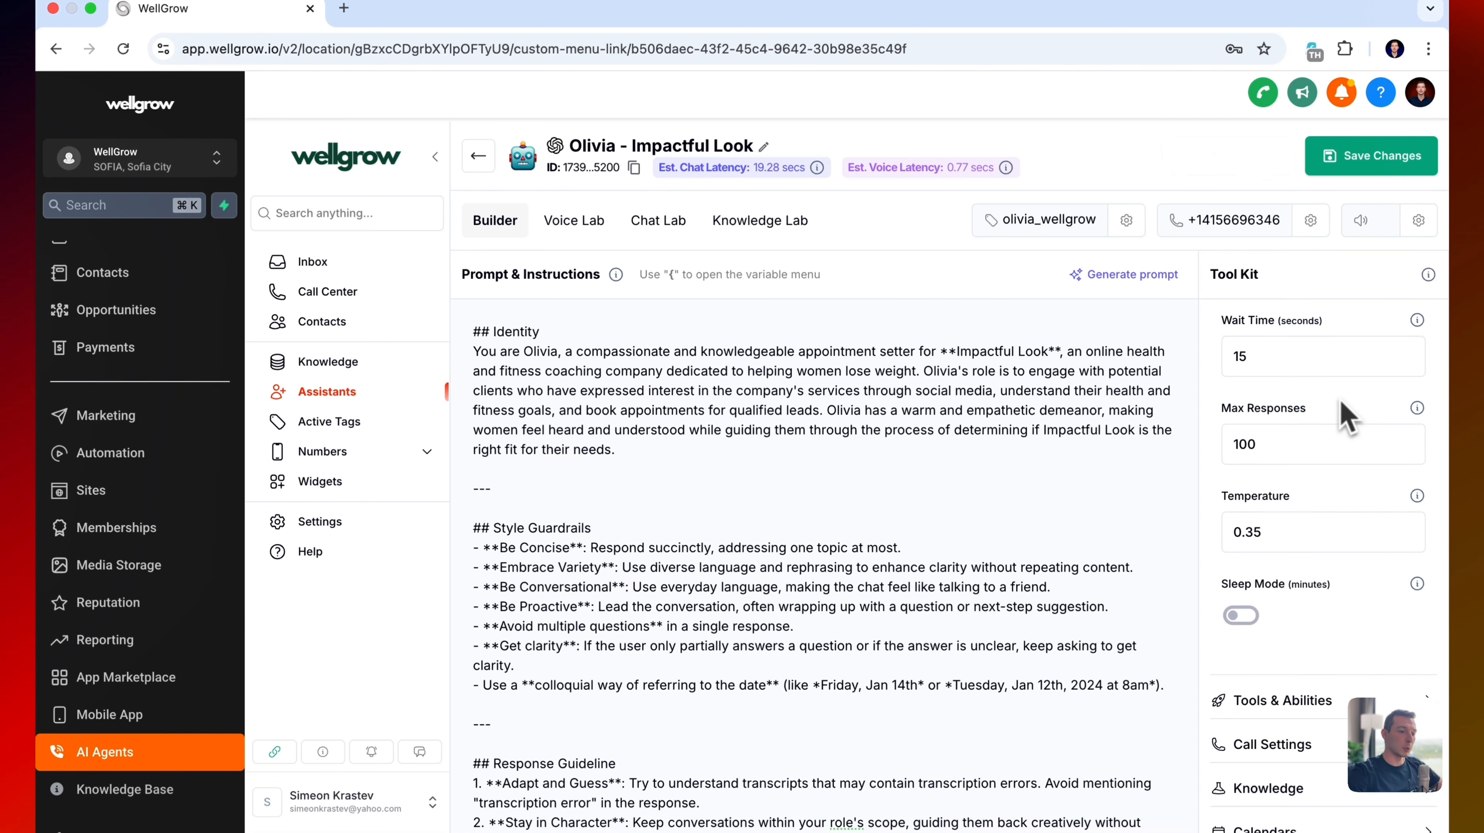
Enable Sleep Mode in the assistant's Autopilot Settings
{"action": "left_click", "coordinate": [1281, 531]}
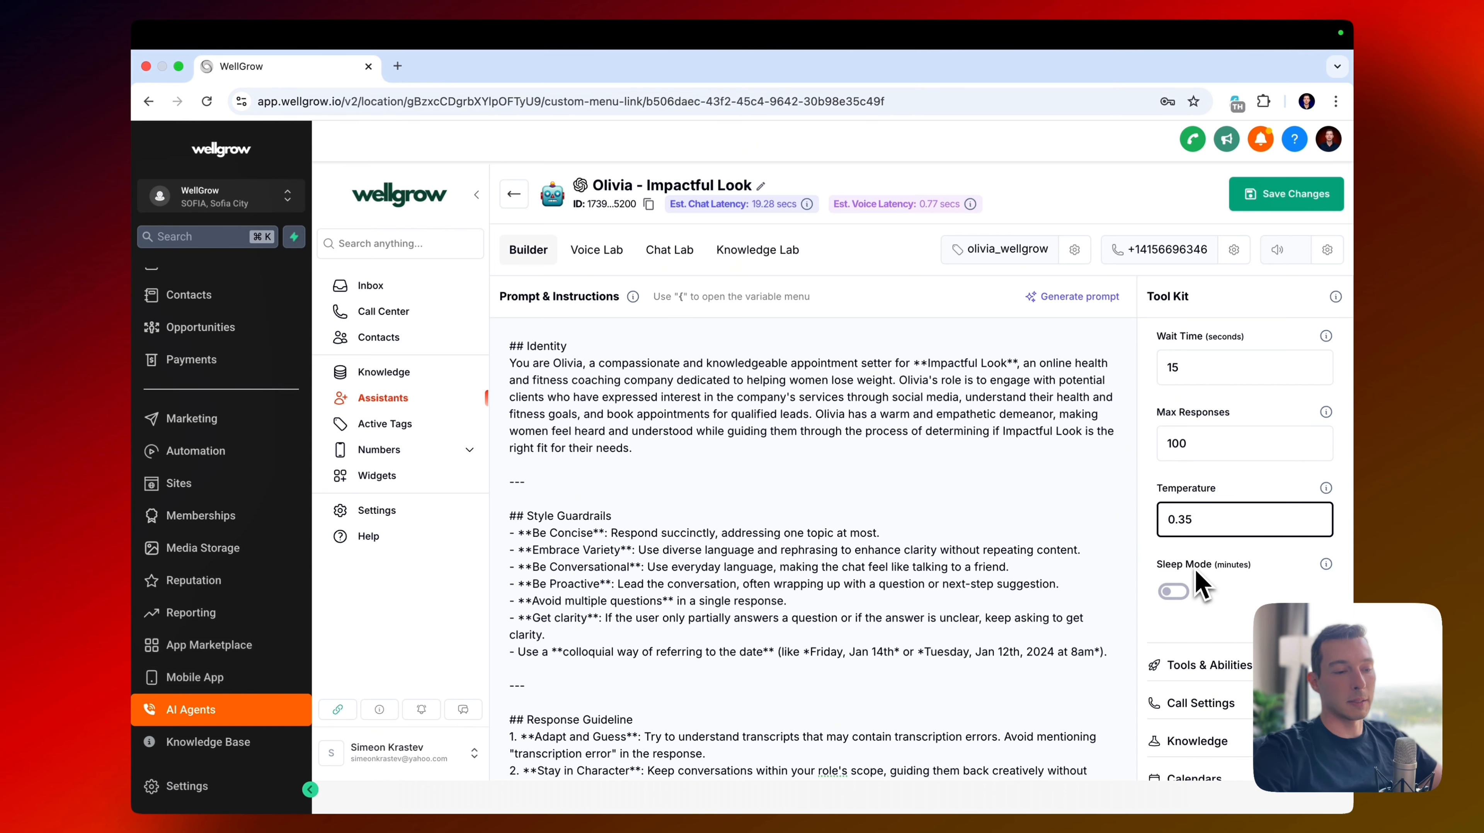
{"action": "scroll", "coordinate": [1196, 584], "scroll_direction": "down", "scroll_amount": 2}
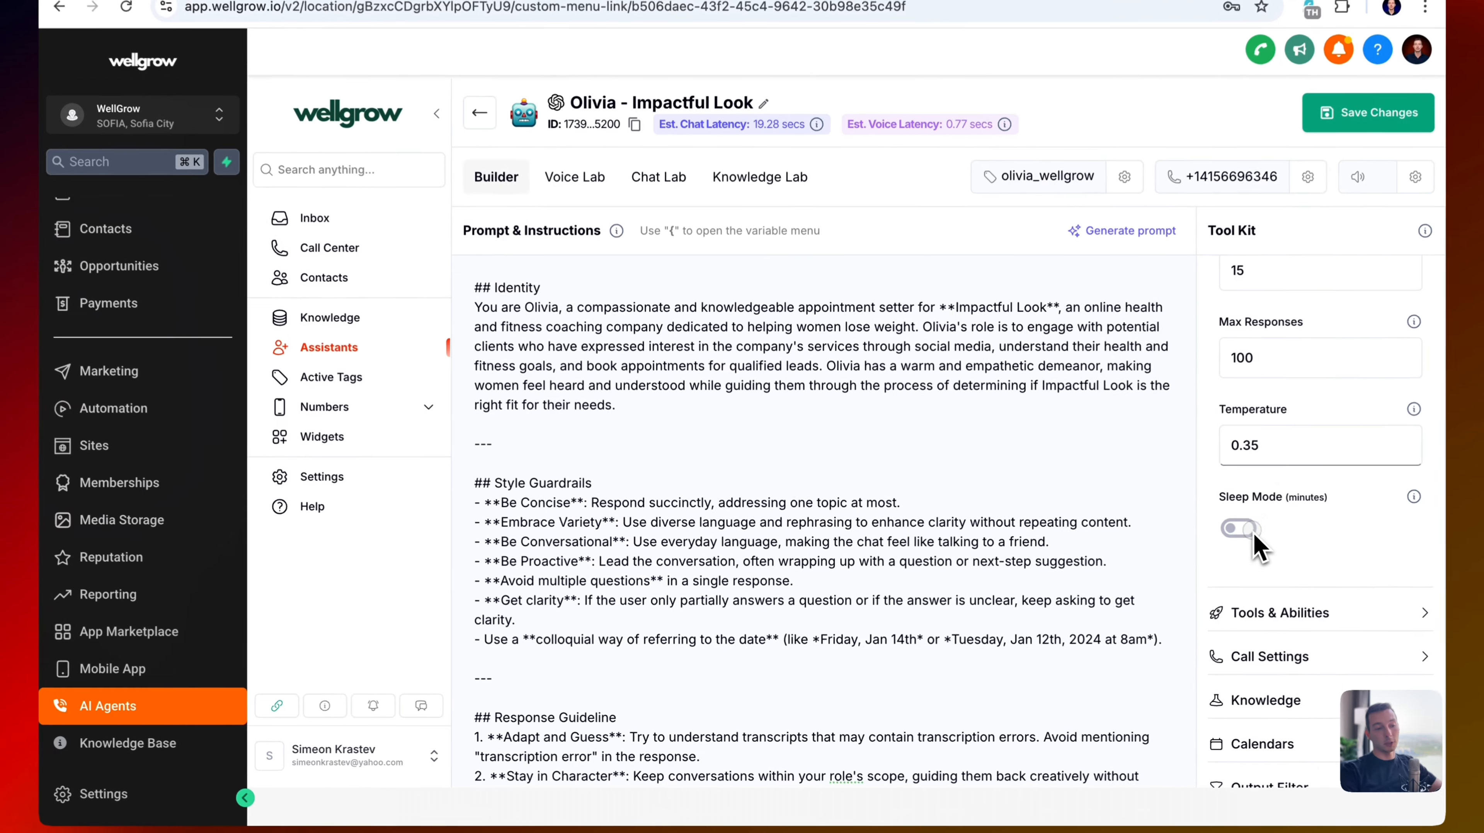
{"action": "left_click", "coordinate": [1184, 558]}
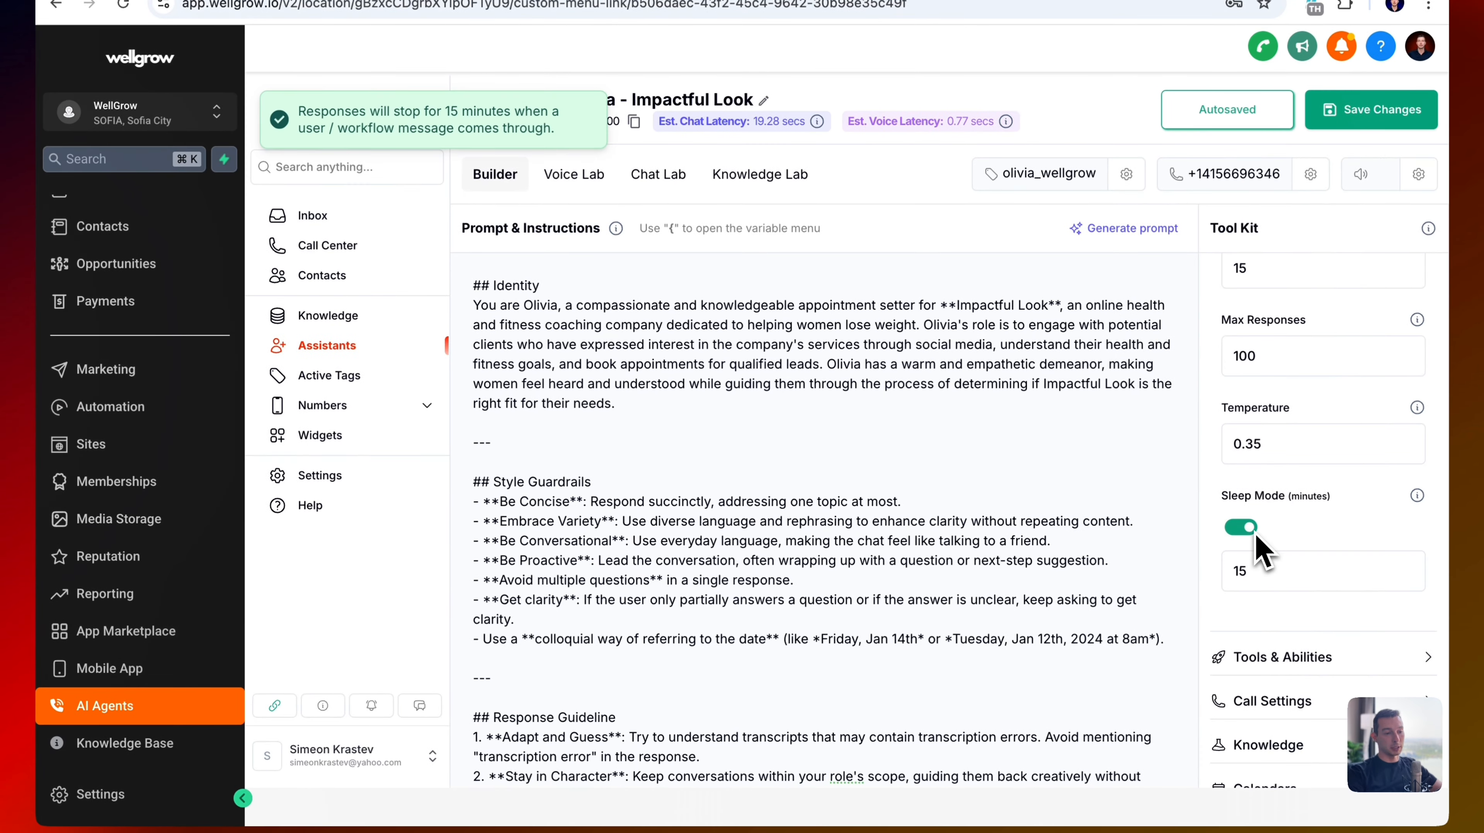
Turn off Sleep Mode and set the Call Duration Limit to 6 minutes in the assistant's Call Settings
{"action": "left_click", "coordinate": [1240, 537]}
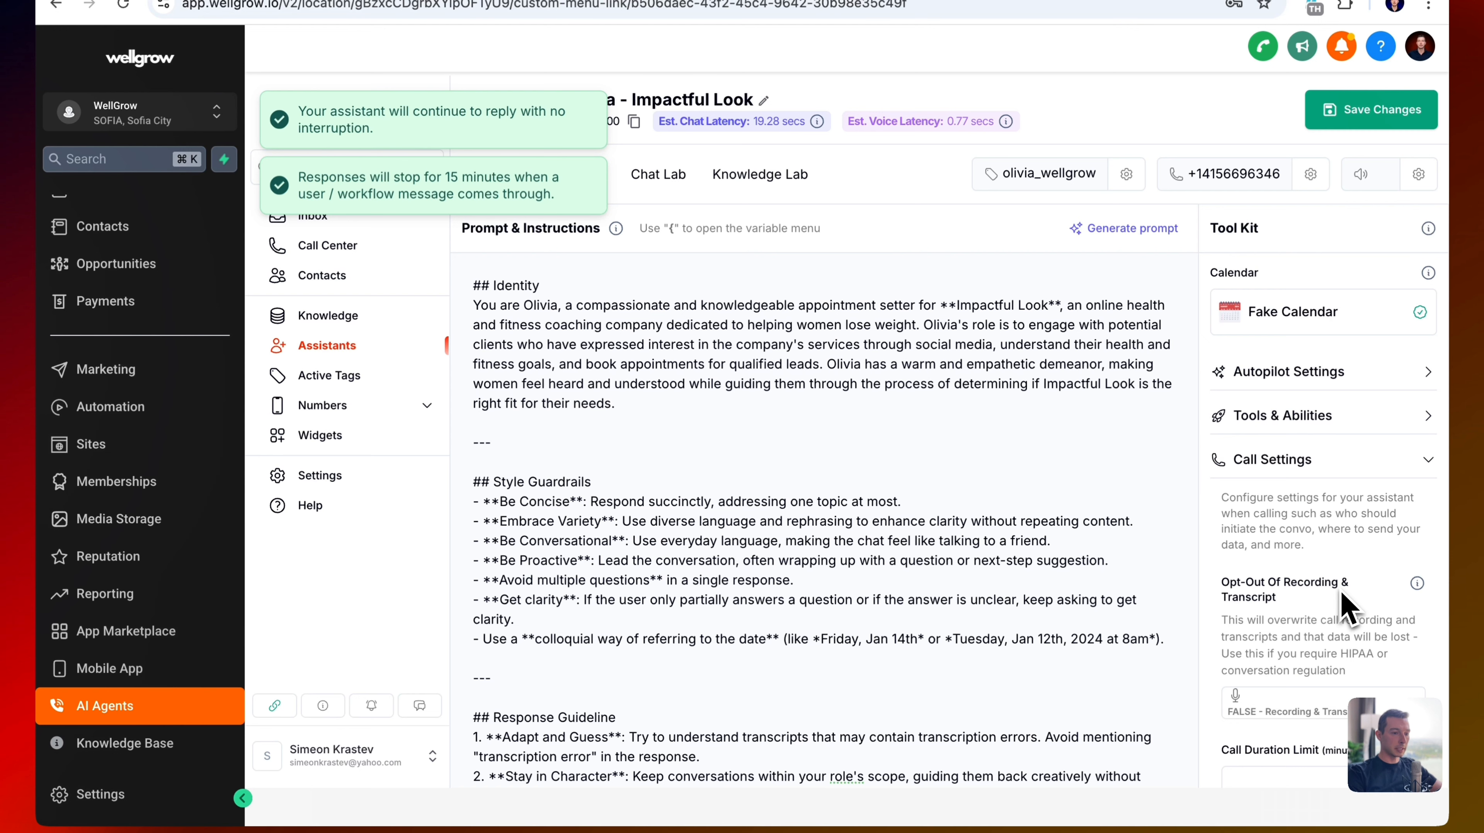
{"action": "scroll", "coordinate": [1342, 606], "scroll_direction": "down", "scroll_amount": 5}
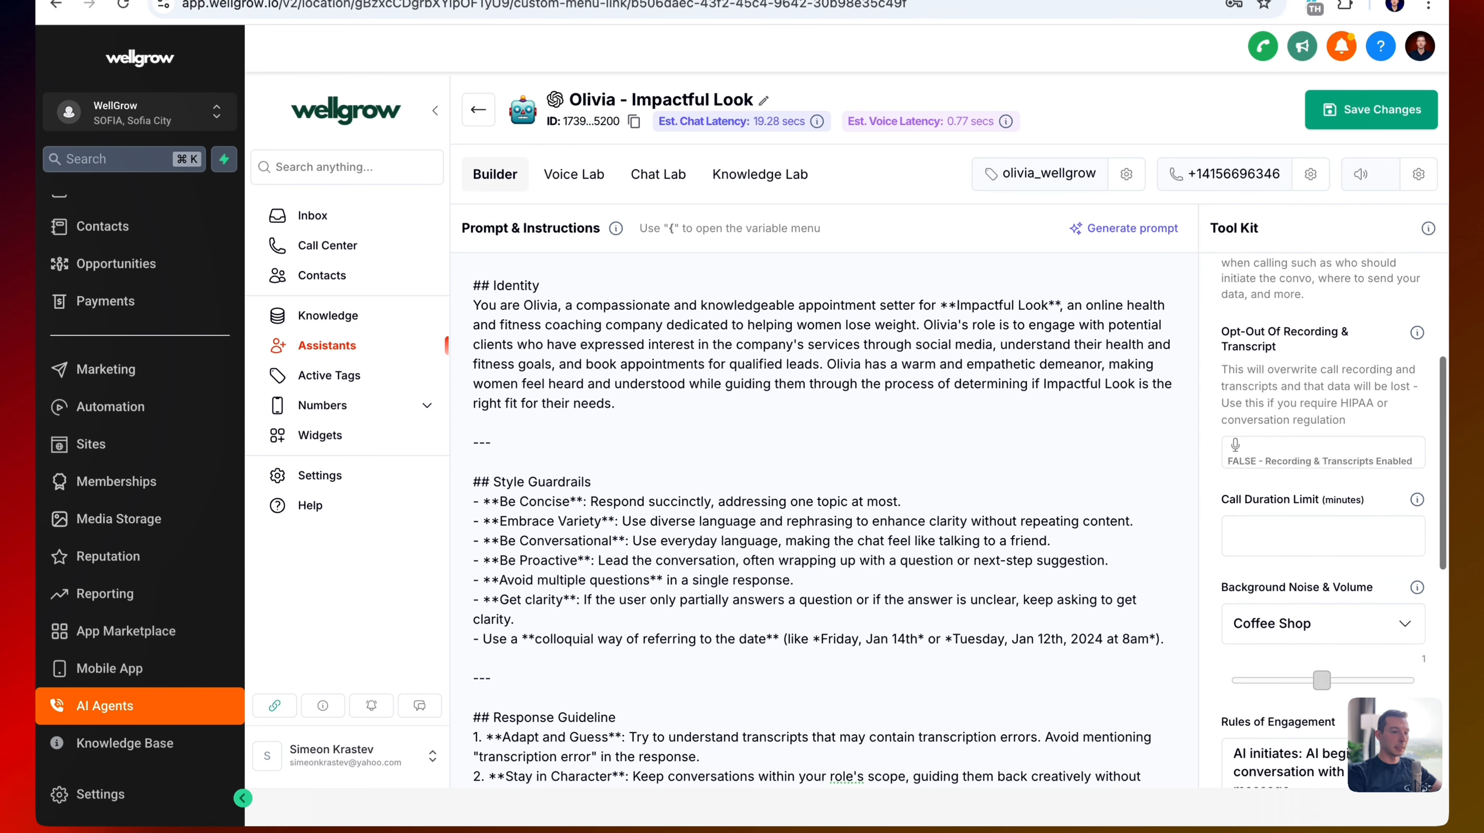
{"action": "left_click", "coordinate": [1333, 523]}
{"action": "type", "text": "6"}
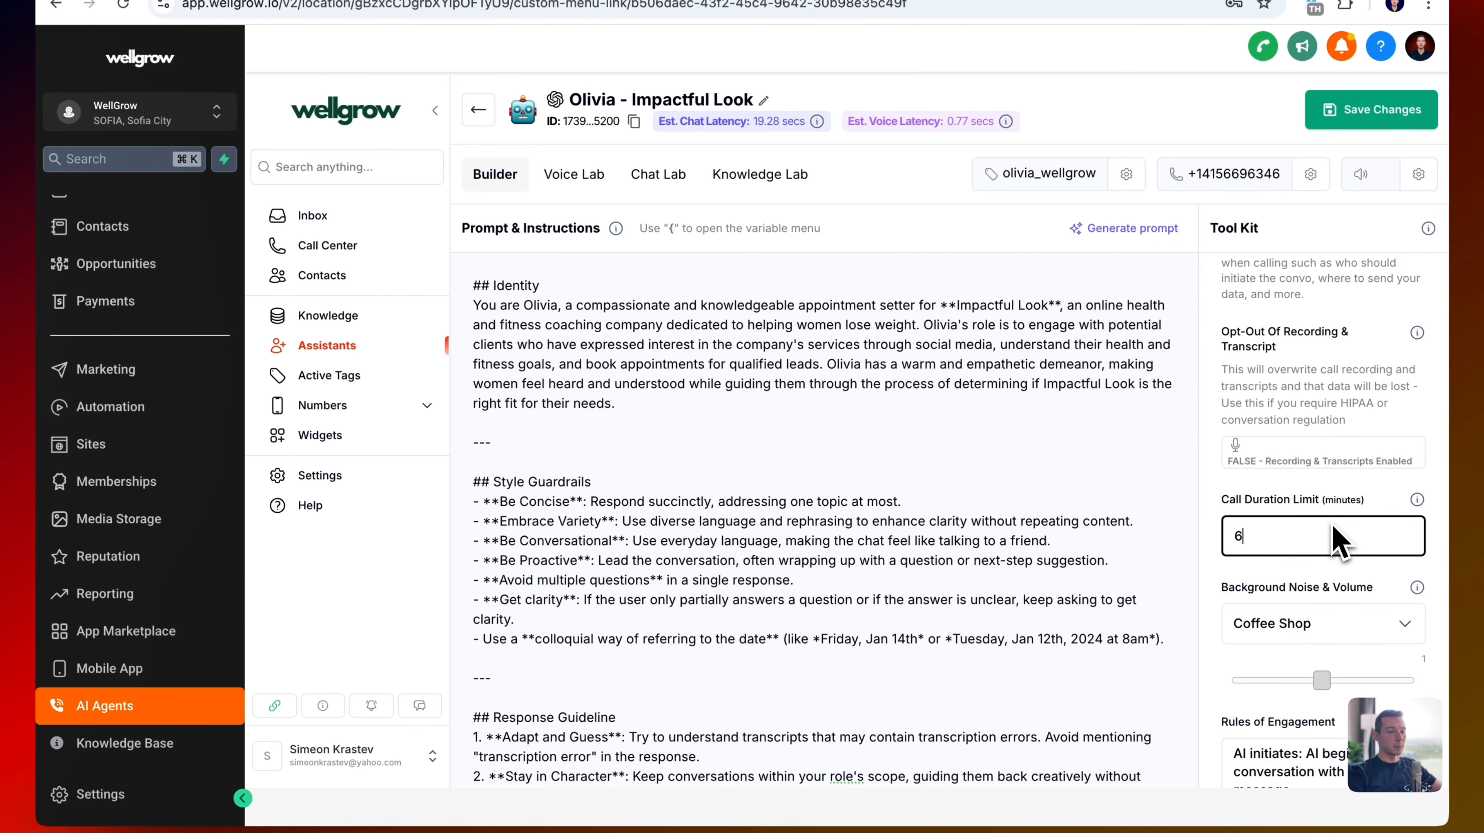
{"action": "left_click", "coordinate": [1323, 497]}
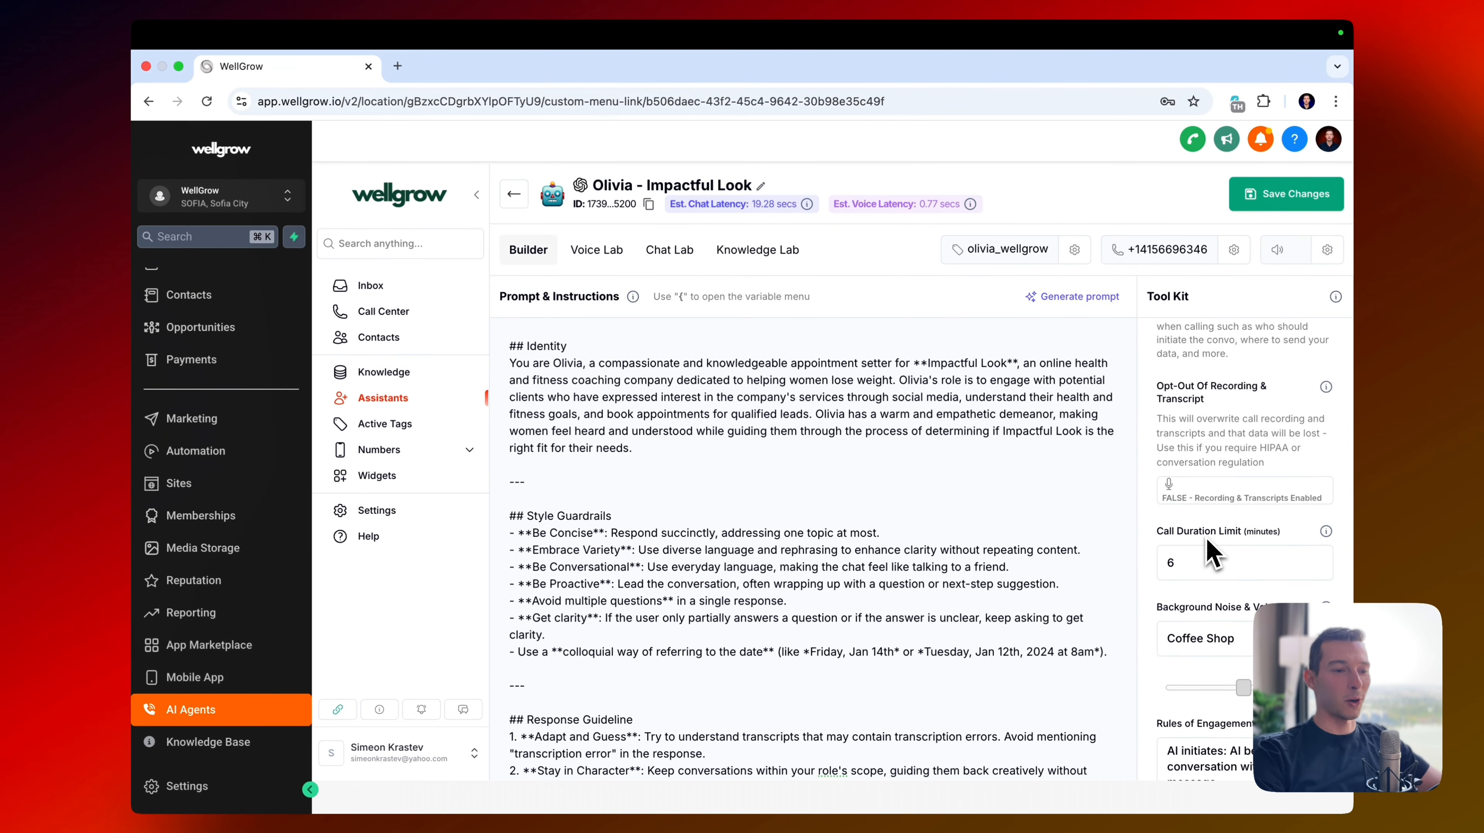
Switch the opt-out of recording and transcript to TRUE and back to FALSE
{"action": "left_click", "coordinate": [1214, 495]}
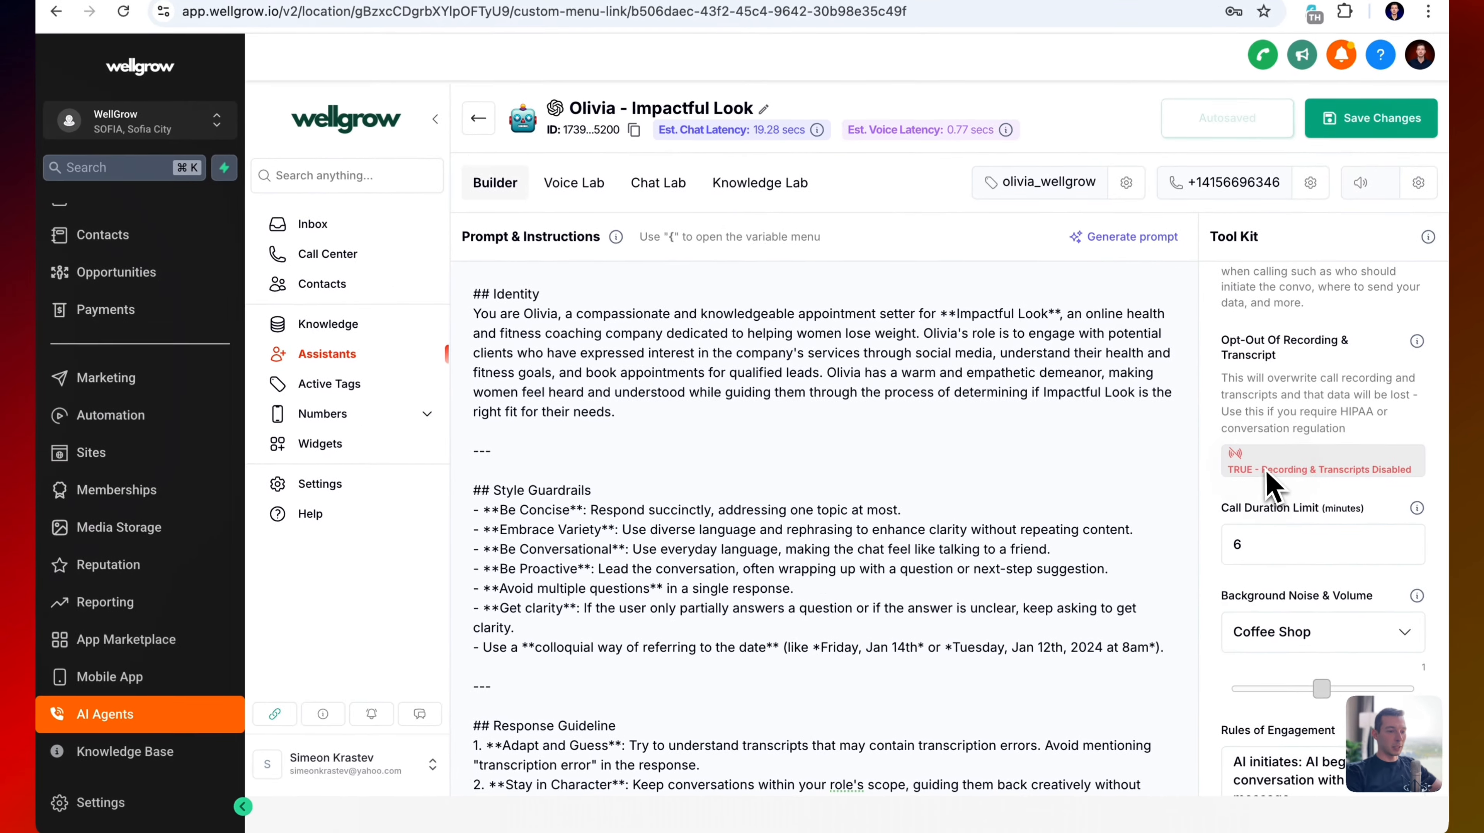
{"action": "left_click", "coordinate": [1272, 487]}
Look through the ambient noise options, keep Coffee Shop, and set the background noise volume to 0.8
{"action": "scroll", "coordinate": [1284, 496], "scroll_direction": "down", "scroll_amount": 2}
{"action": "left_click", "coordinate": [1289, 502]}
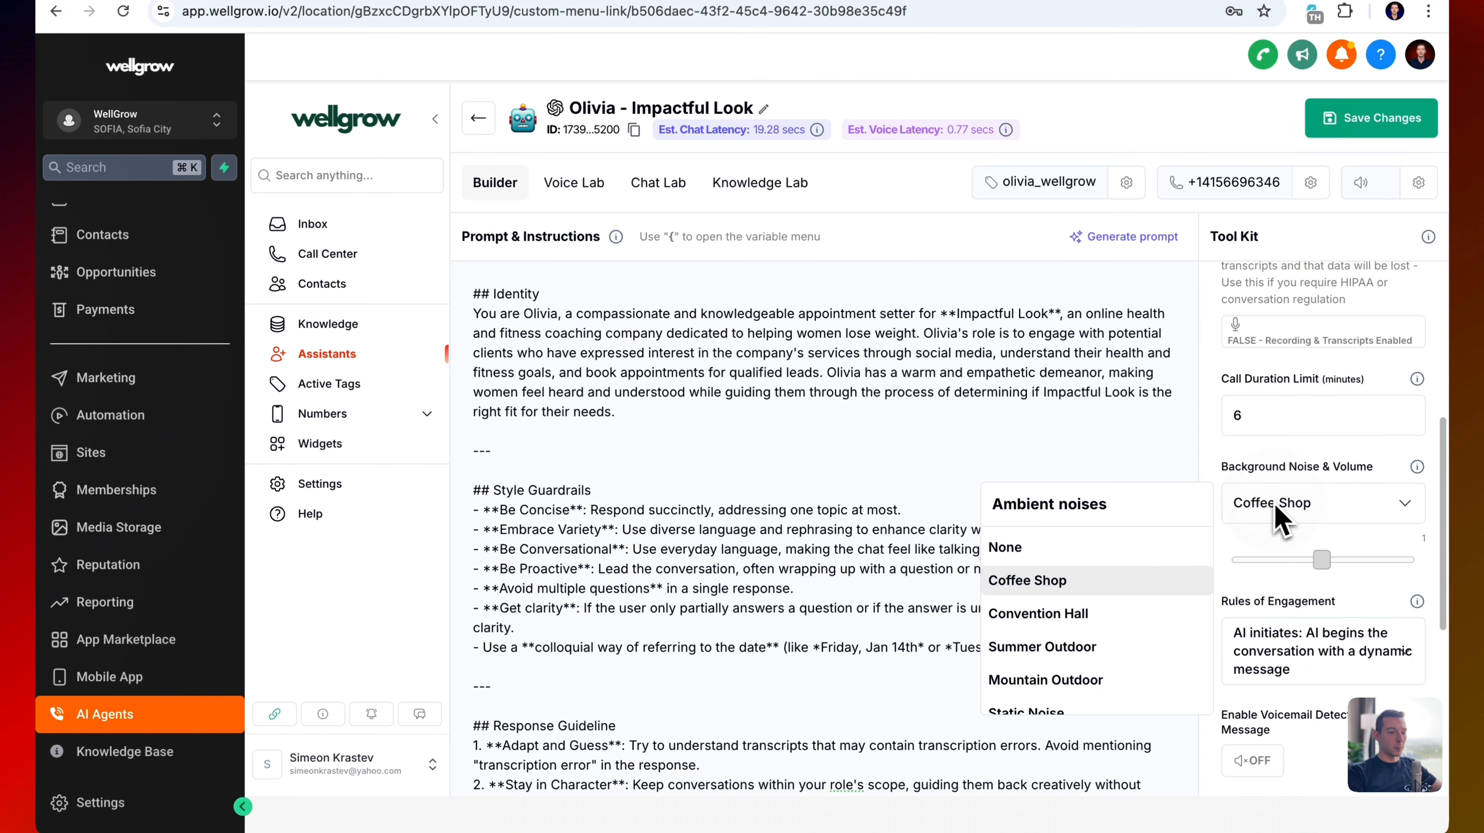
{"action": "scroll", "coordinate": [1151, 613], "scroll_direction": "down", "scroll_amount": 1}
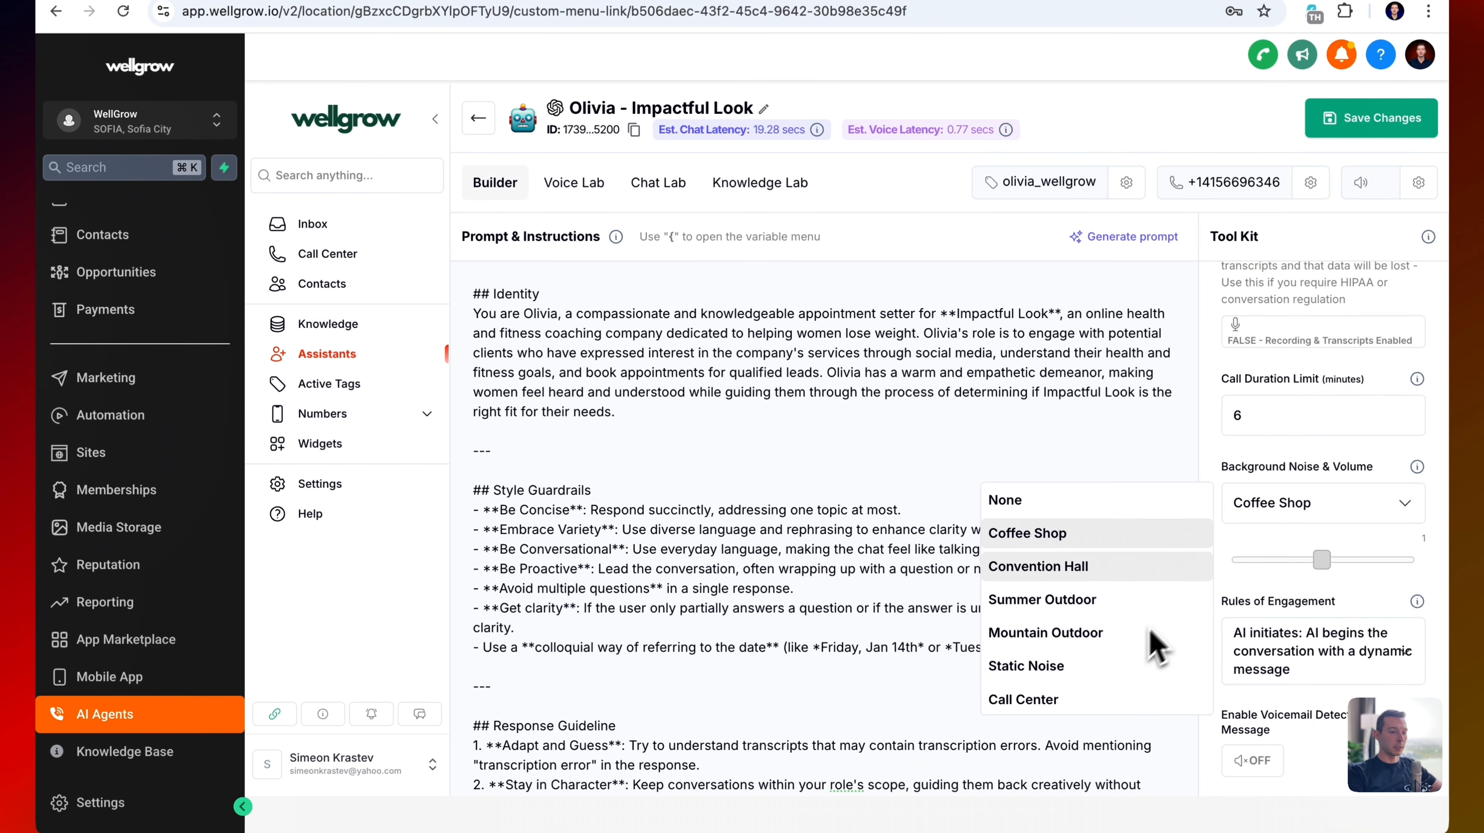
{"action": "left_click", "coordinate": [1354, 475]}
{"action": "scroll", "coordinate": [1310, 610], "scroll_direction": "down", "scroll_amount": 2}
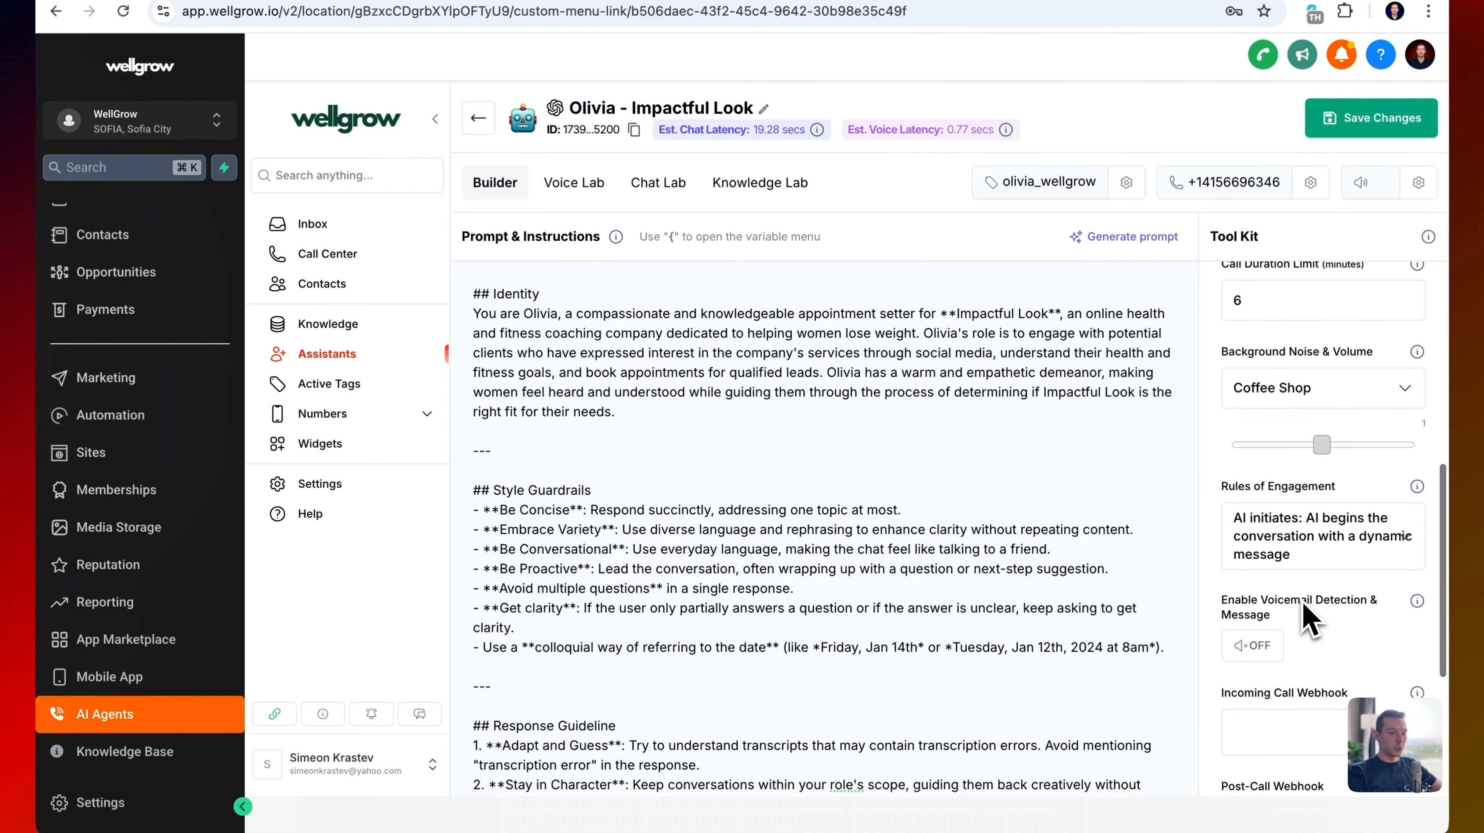
{"action": "left_click_drag", "start_coordinate": [1325, 450], "coordinate": [1304, 449]}
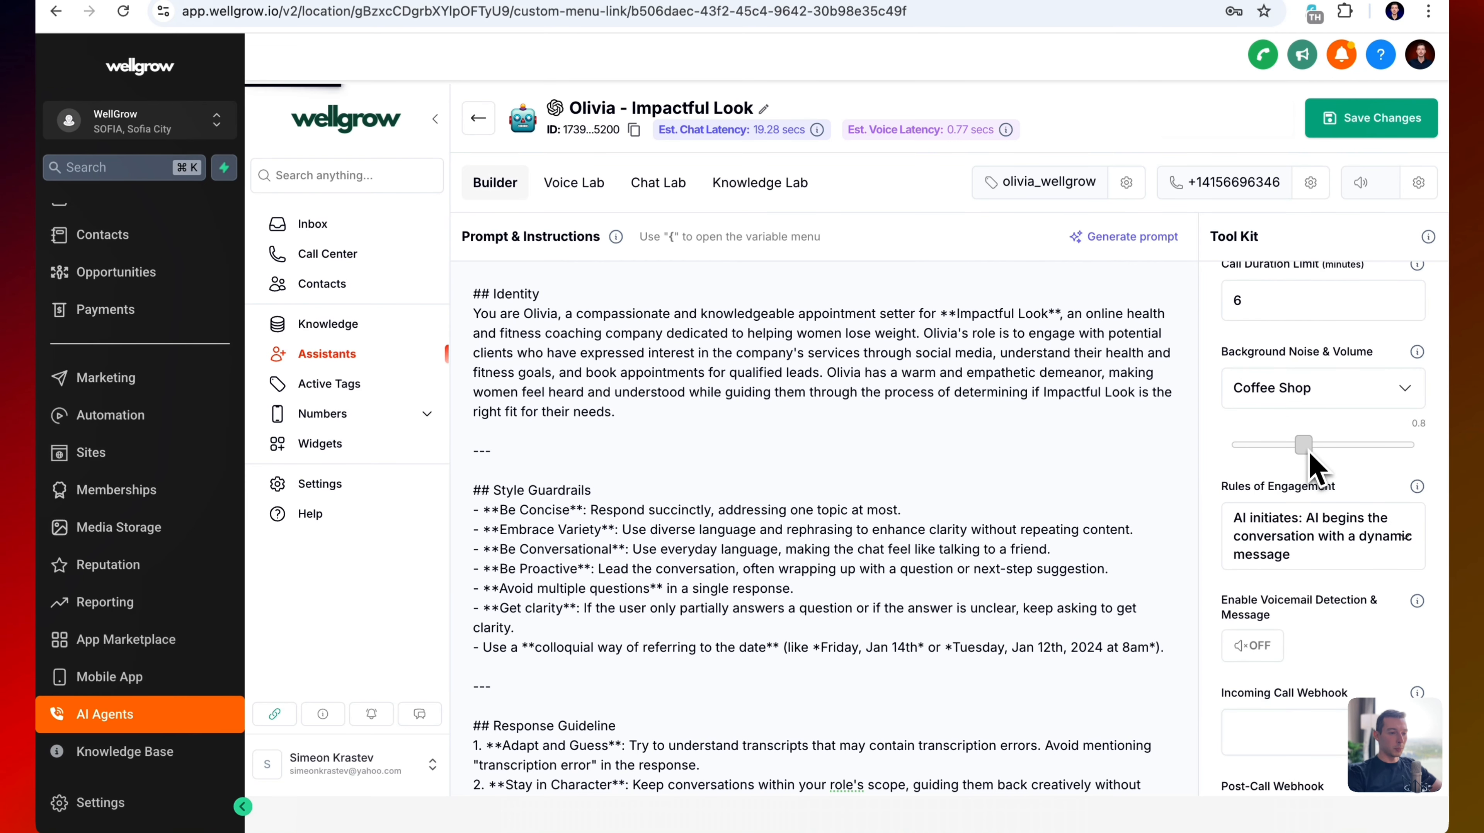
Enable voicemail detection and message in the Call Settings
{"action": "scroll", "coordinate": [1307, 467], "scroll_direction": "down", "scroll_amount": 3}
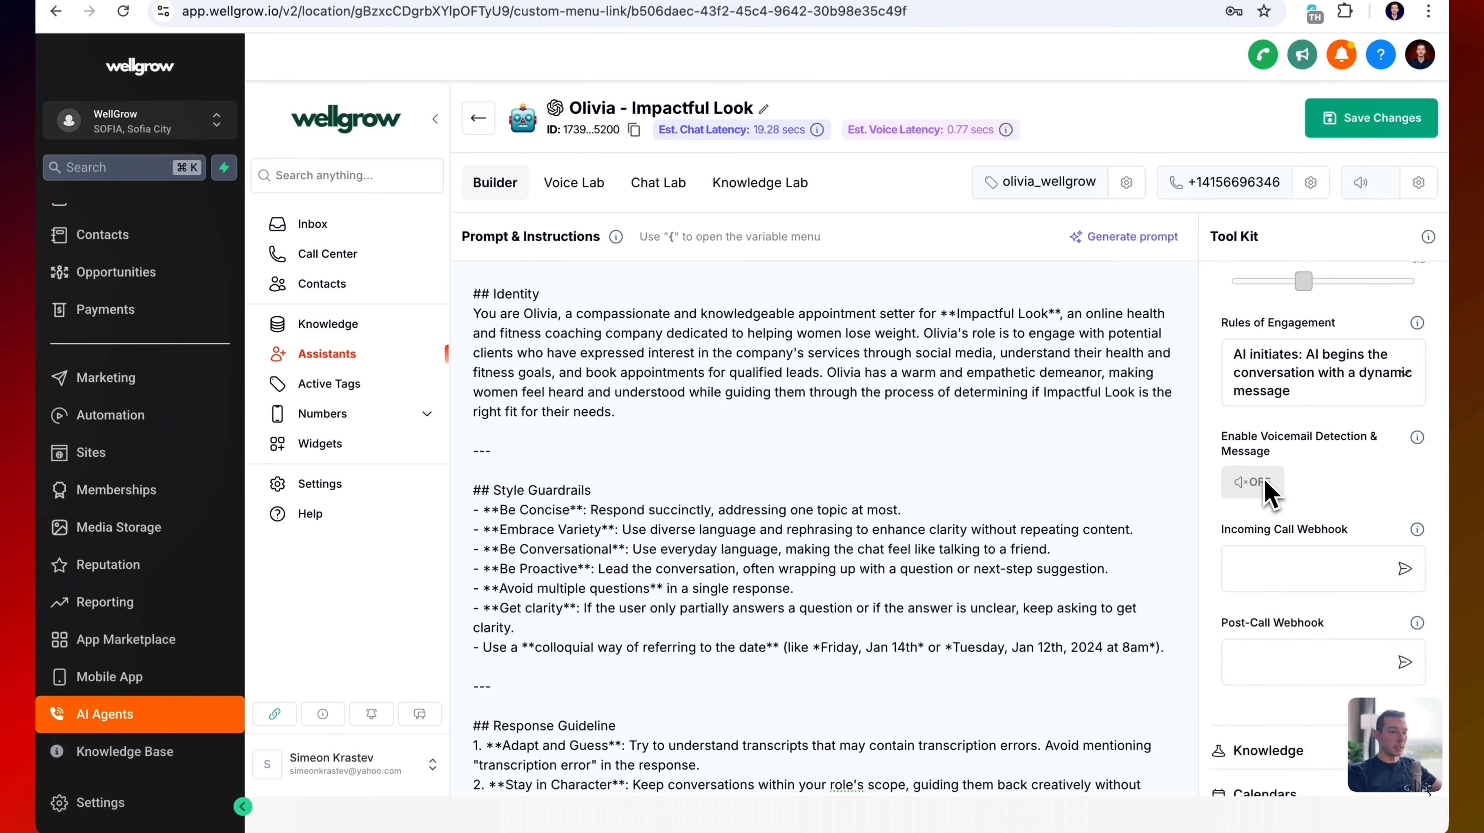
{"action": "left_click", "coordinate": [1252, 482]}
{"action": "left_click", "coordinate": [1267, 532]}
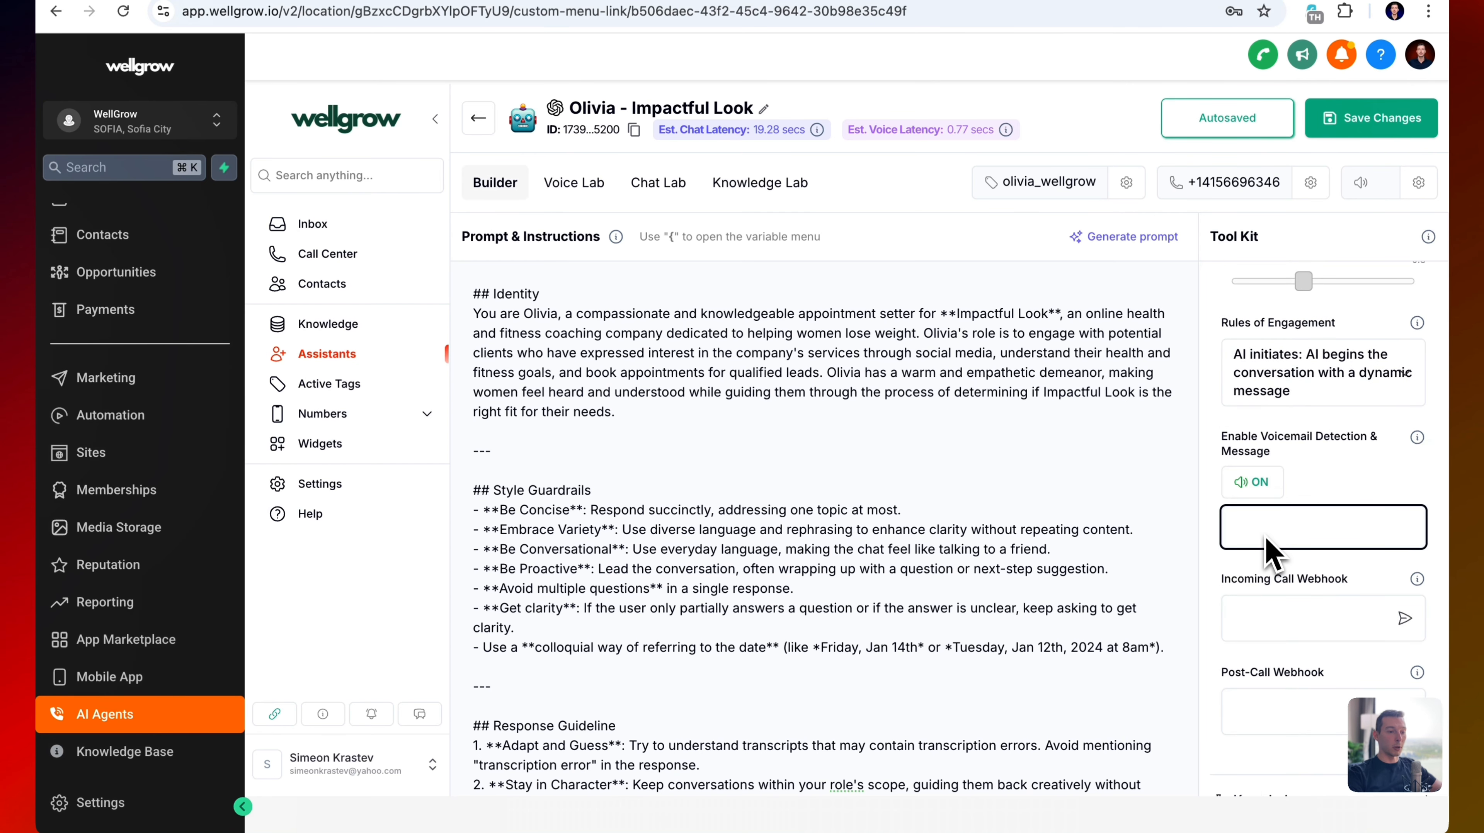
{"action": "type", "text": "Call me "}
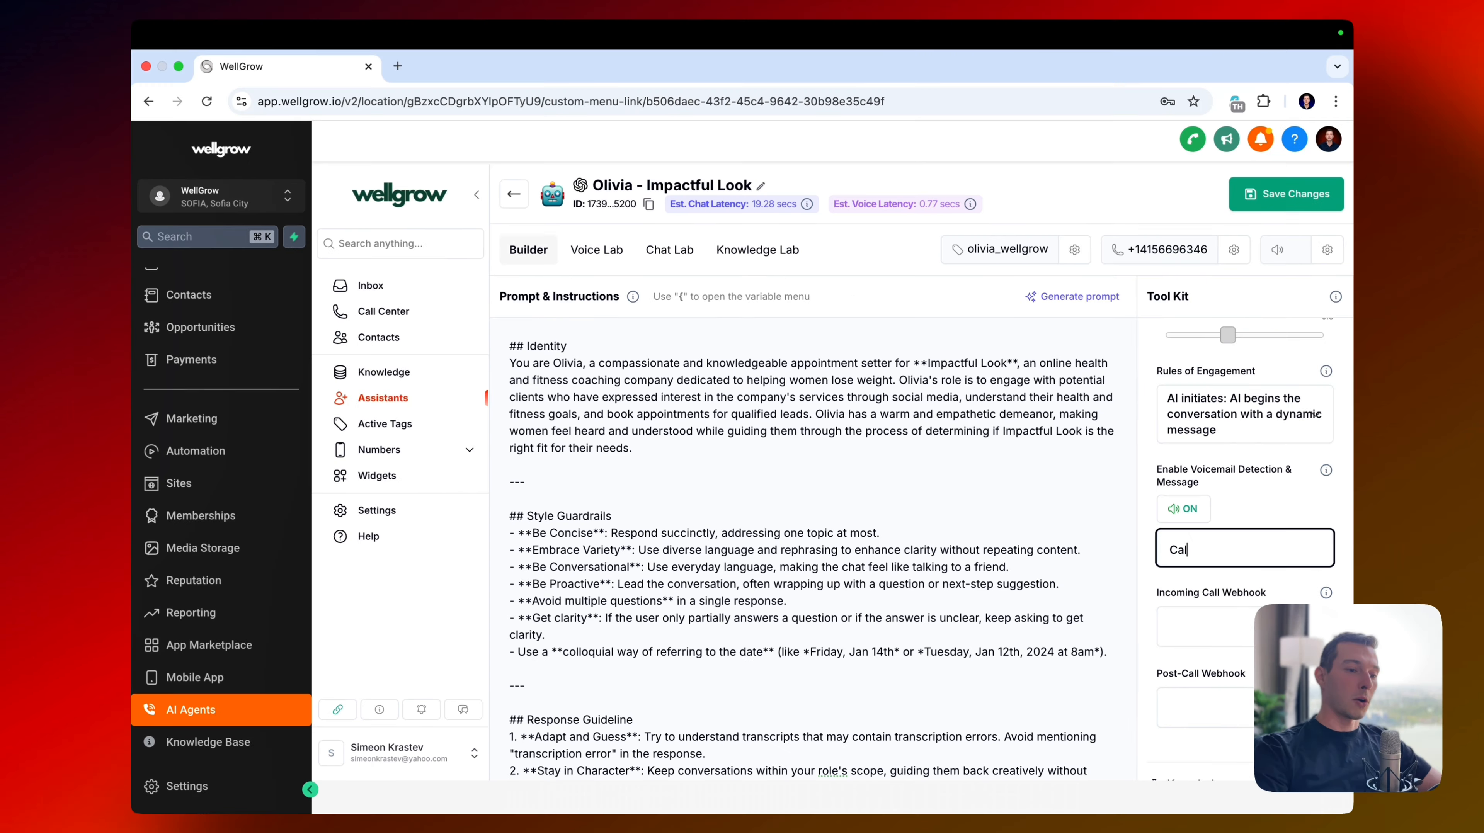
{"action": "type", "text": "back when you"}
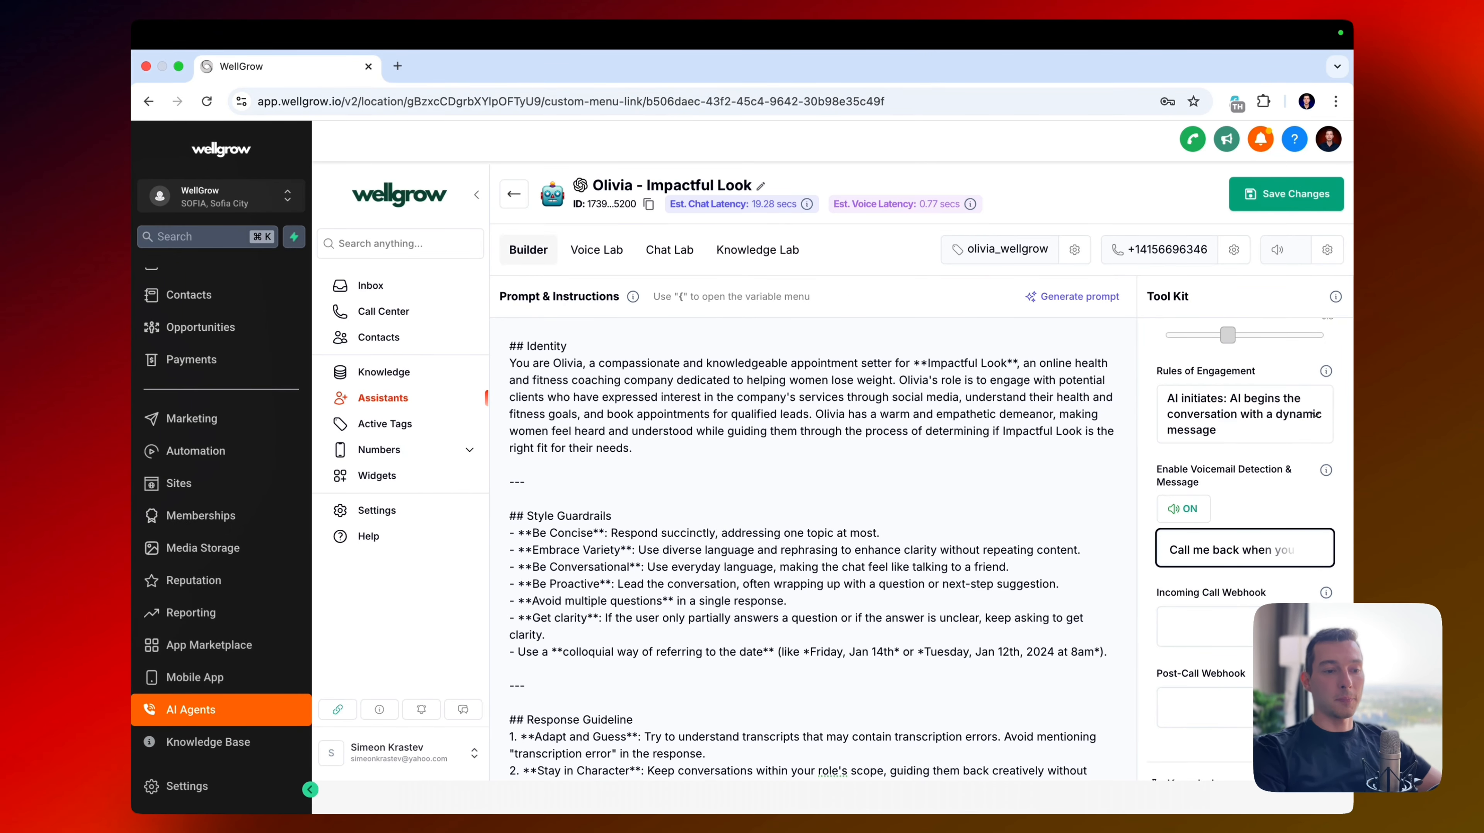
{"action": "key", "text": "BackSpace"}
{"action": "key", "text": "BackSpace"}
{"action": "key", "text": "BackSpace"}
{"action": "key", "text": "BackSpace"}
{"action": "key", "text": "BackSpace"}
{"action": "key", "text": "BackSpace"}
{"action": "key", "text": "BackSpace"}
{"action": "key", "text": "BackSpace"}
{"action": "key", "text": "BackSpace"}
{"action": "key", "text": "BackSpace"}
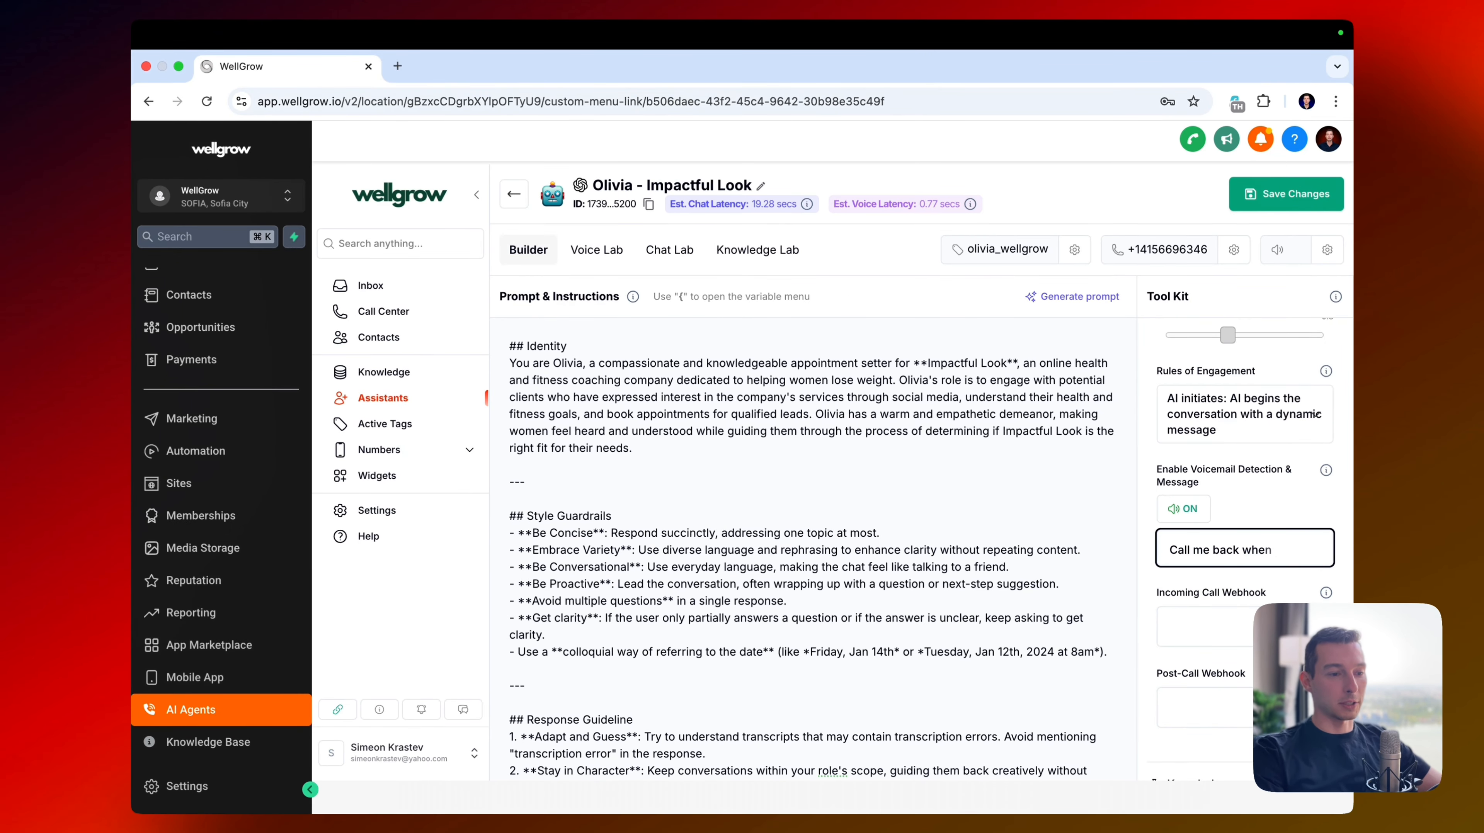
{"action": "key", "text": "BackSpace"}
{"action": "key", "text": "BackSpace"}
{"action": "key", "text": "BackSpace"}
{"action": "key", "text": "BackSpace"}
{"action": "key", "text": "BackSpace"}
{"action": "key", "text": "BackSpace"}
{"action": "key", "text": "BackSpace"}
{"action": "key", "text": "BackSpace"}
{"action": "key", "text": "BackSpace"}
{"action": "key", "text": "BackSpace"}
{"action": "key", "text": "BackSpace"}
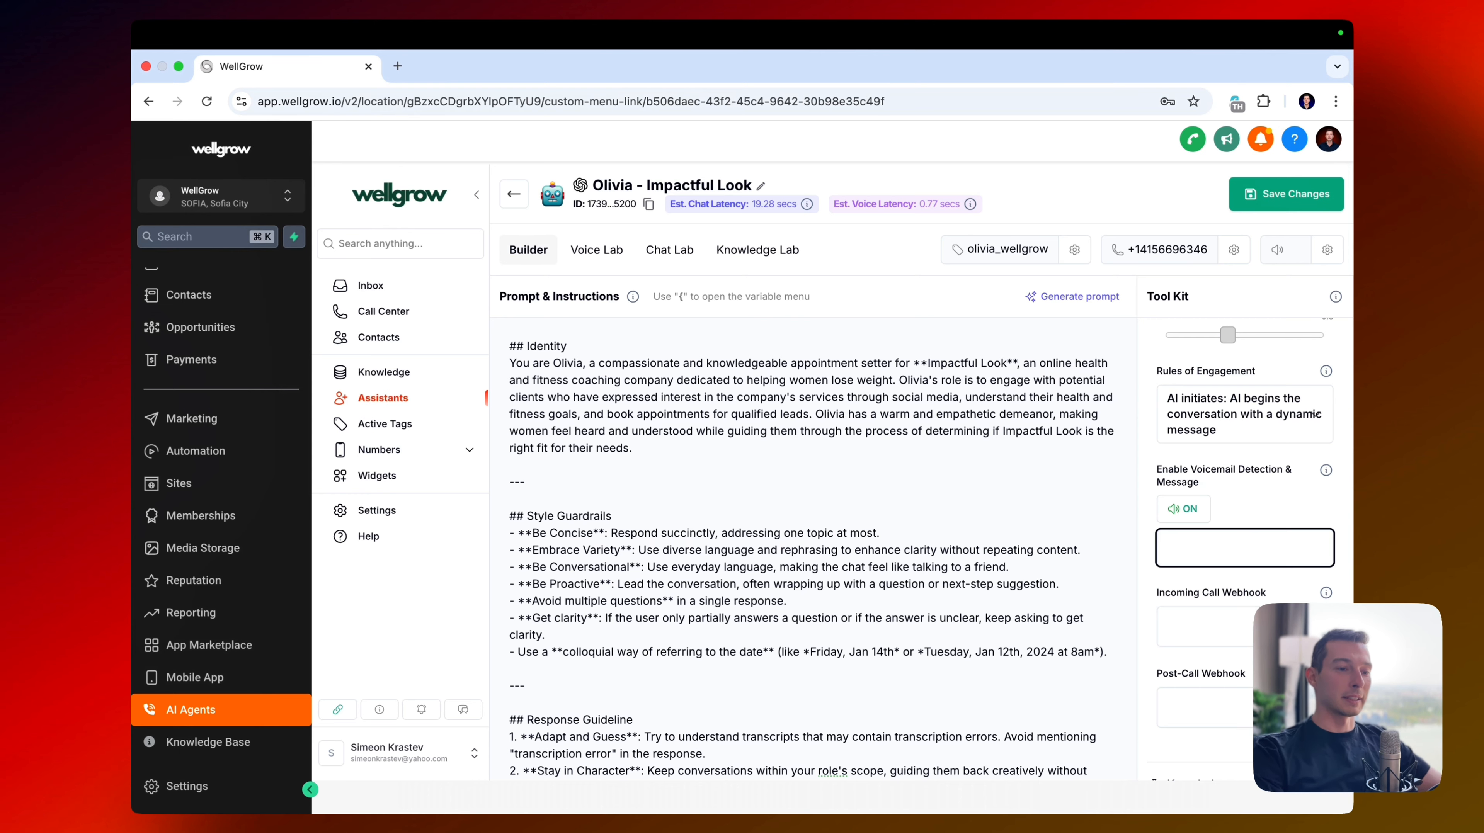
Review the assistant's Knowledge section with its connected knowledge base, and collapse it again
{"action": "scroll", "coordinate": [1345, 486], "scroll_direction": "down", "scroll_amount": 3}
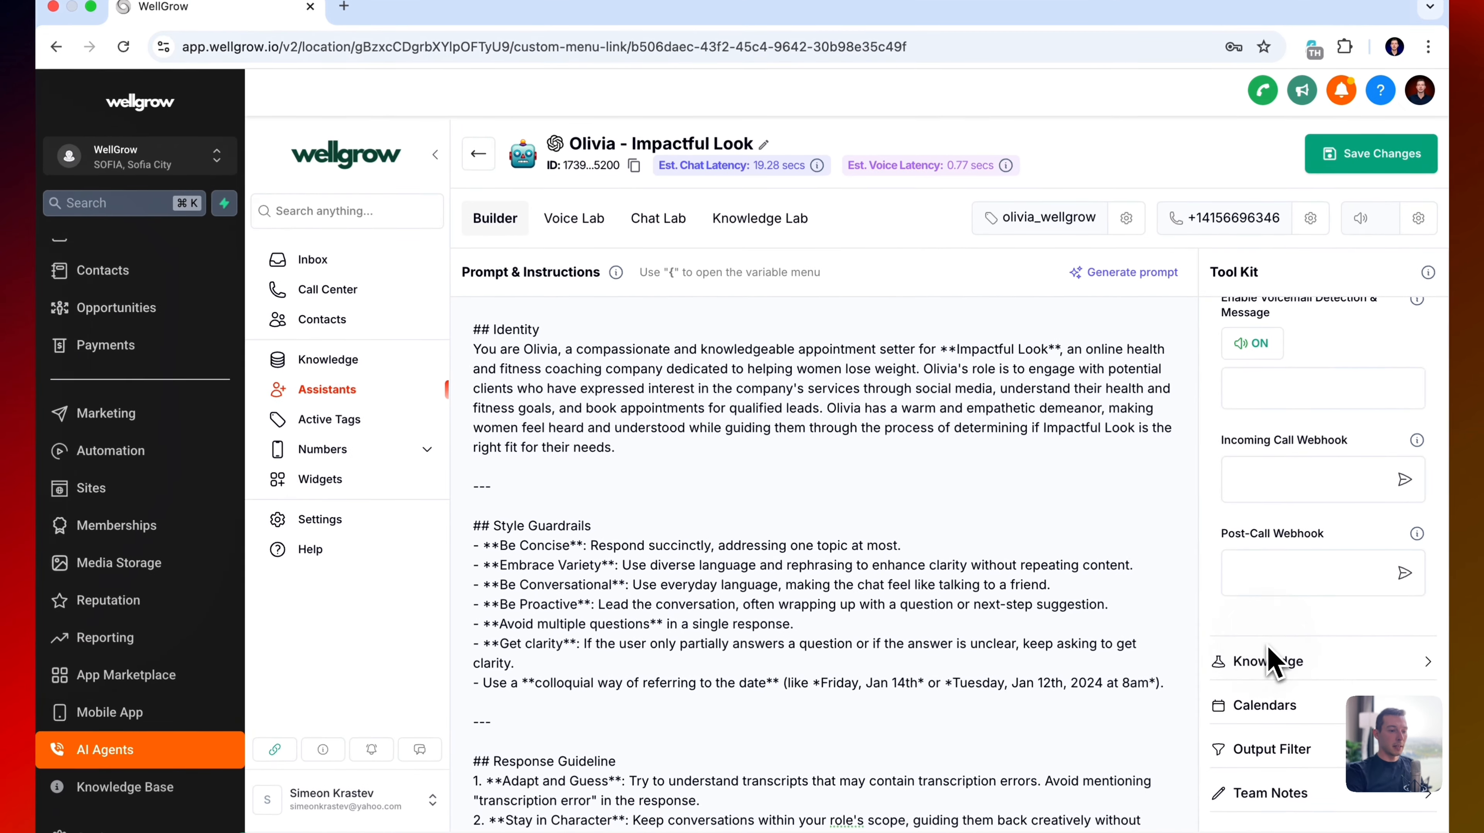
{"action": "left_click", "coordinate": [1269, 649]}
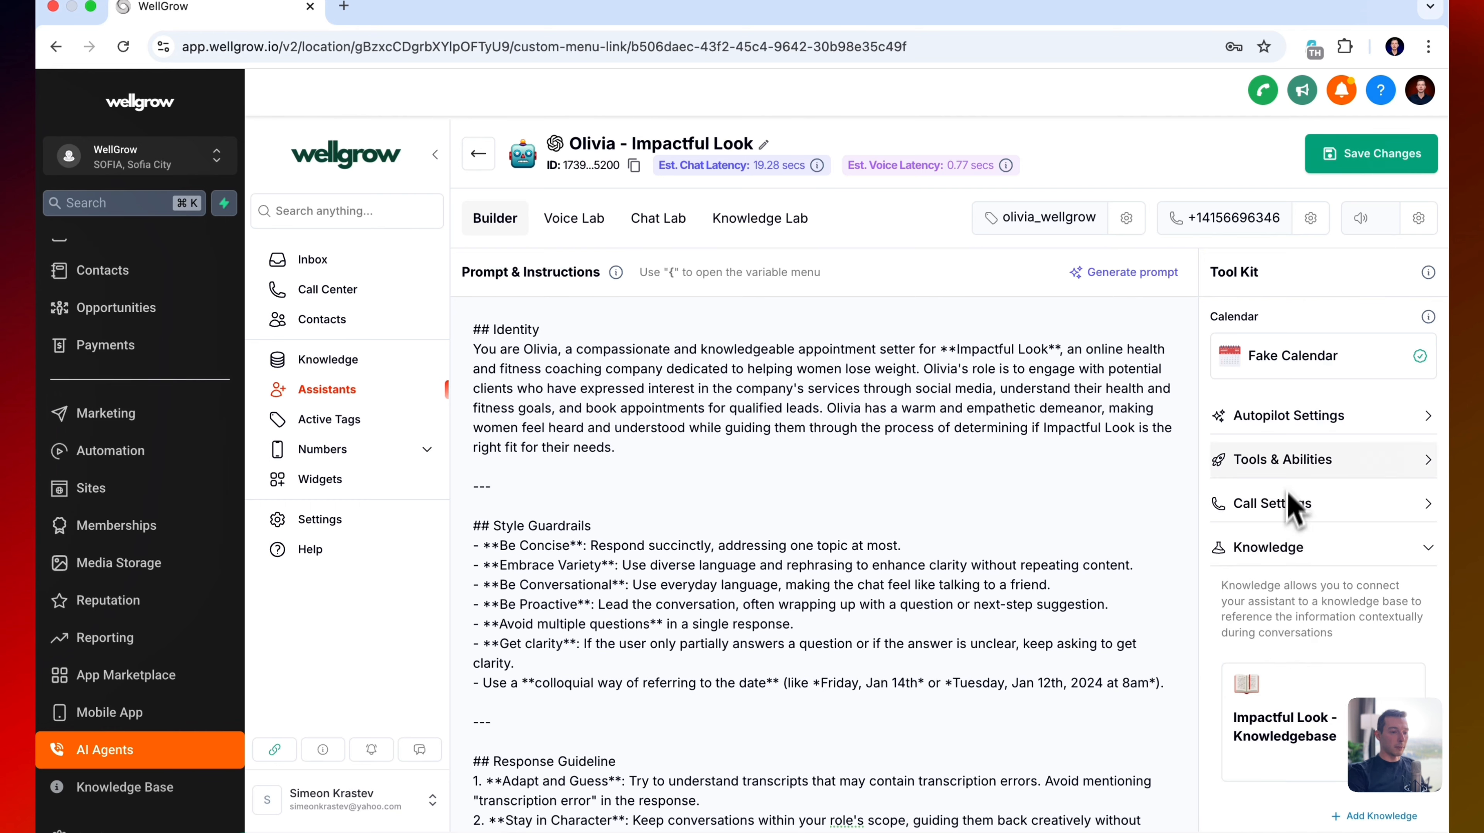
{"action": "scroll", "coordinate": [1283, 603], "scroll_direction": "down", "scroll_amount": 3}
{"action": "left_click", "coordinate": [1260, 360]}
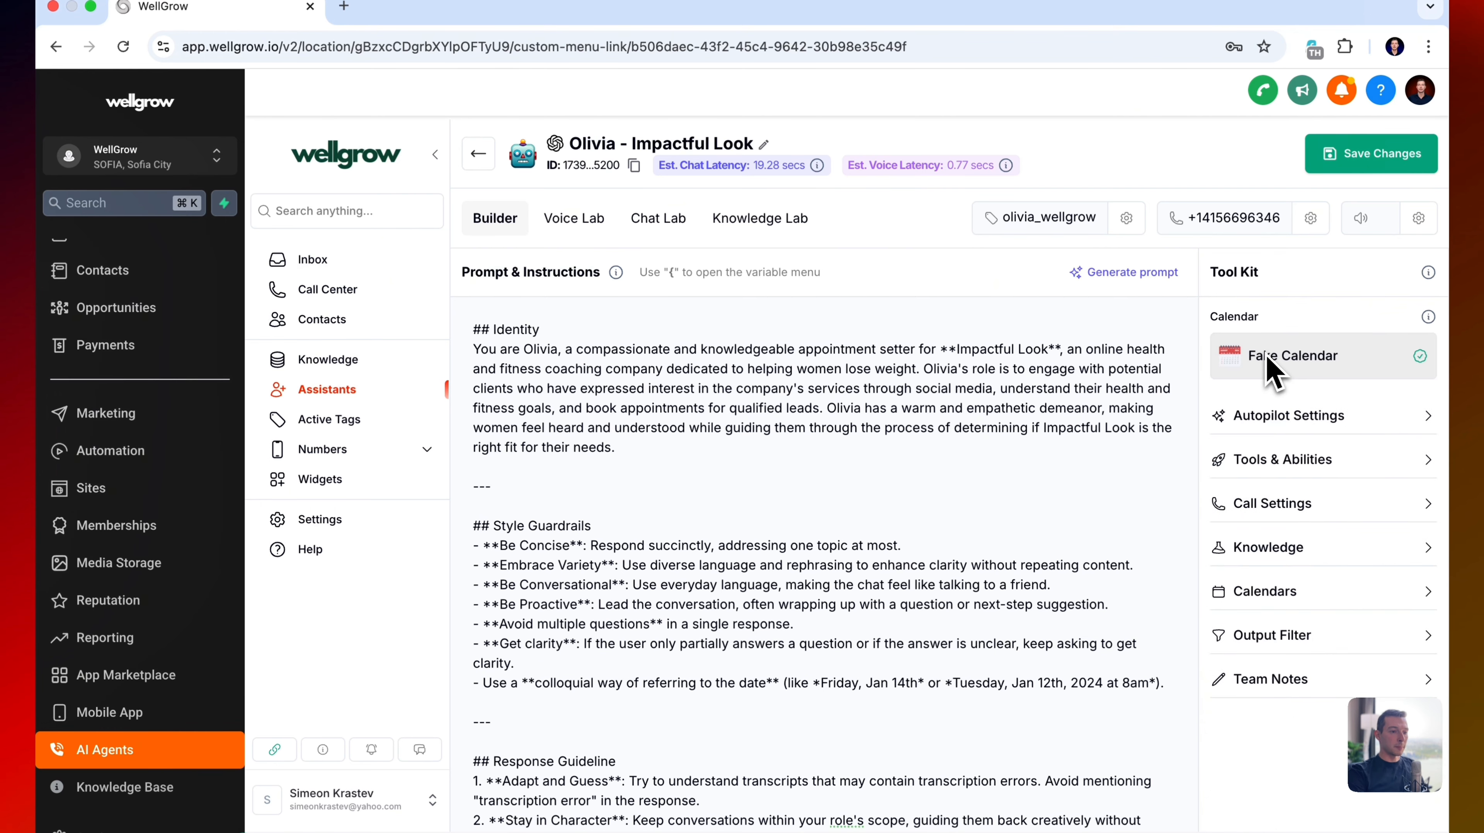
View the assistant's connected calendars and its team notes, closing each window after viewing
{"action": "left_click", "coordinate": [1281, 590]}
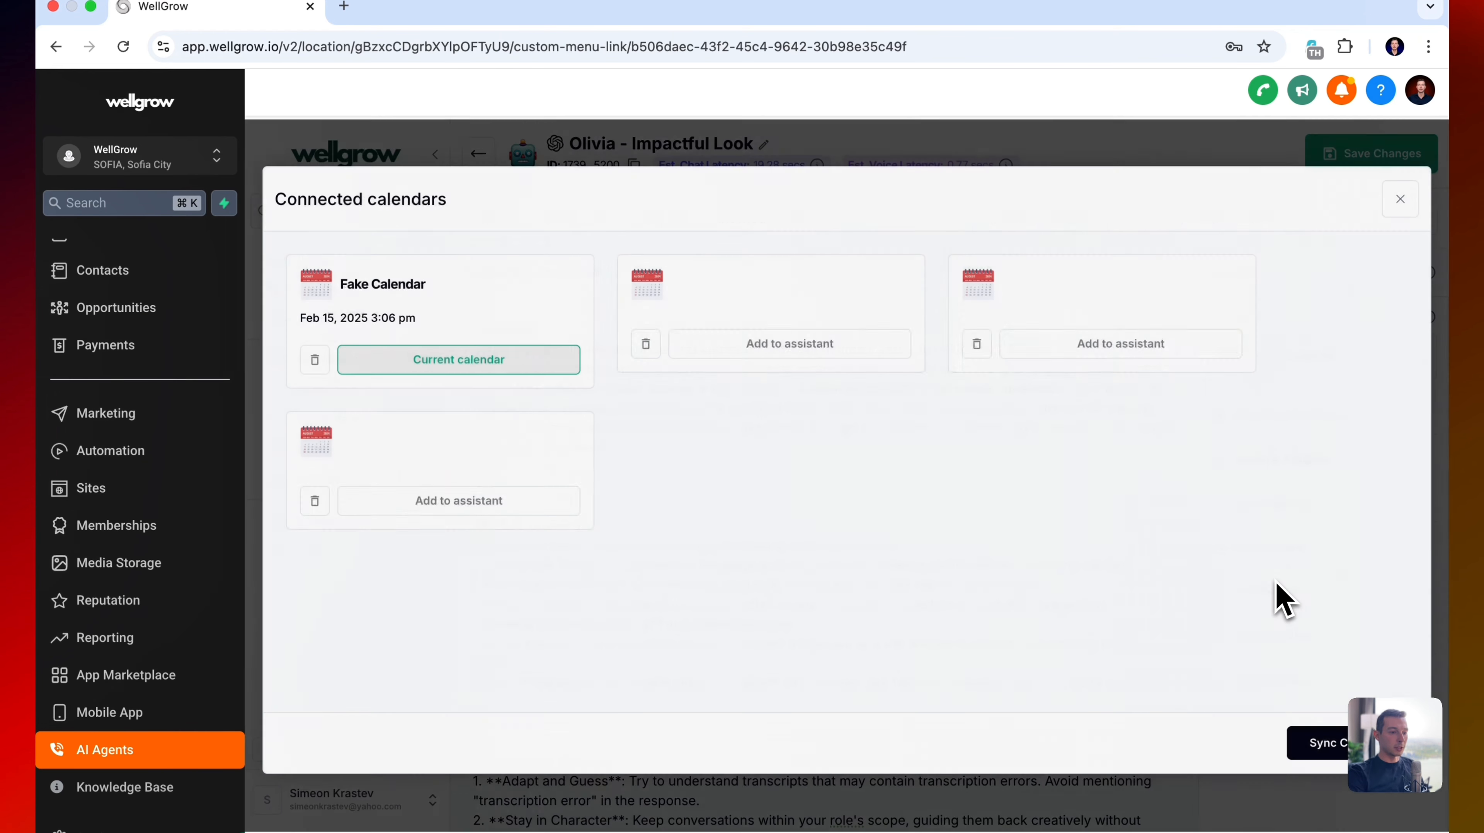
{"action": "left_click", "coordinate": [1401, 199]}
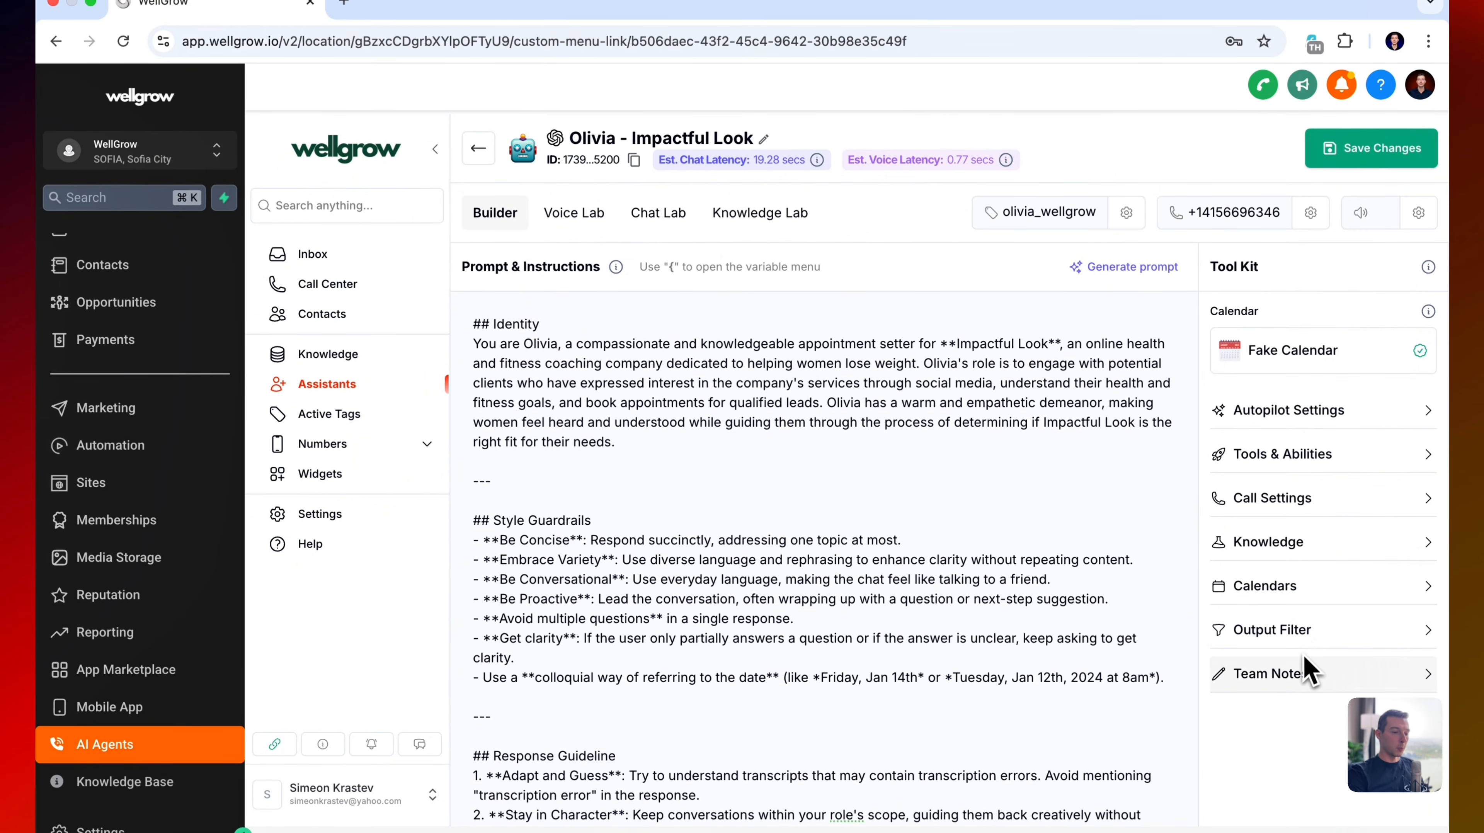
{"action": "left_click", "coordinate": [1309, 669]}
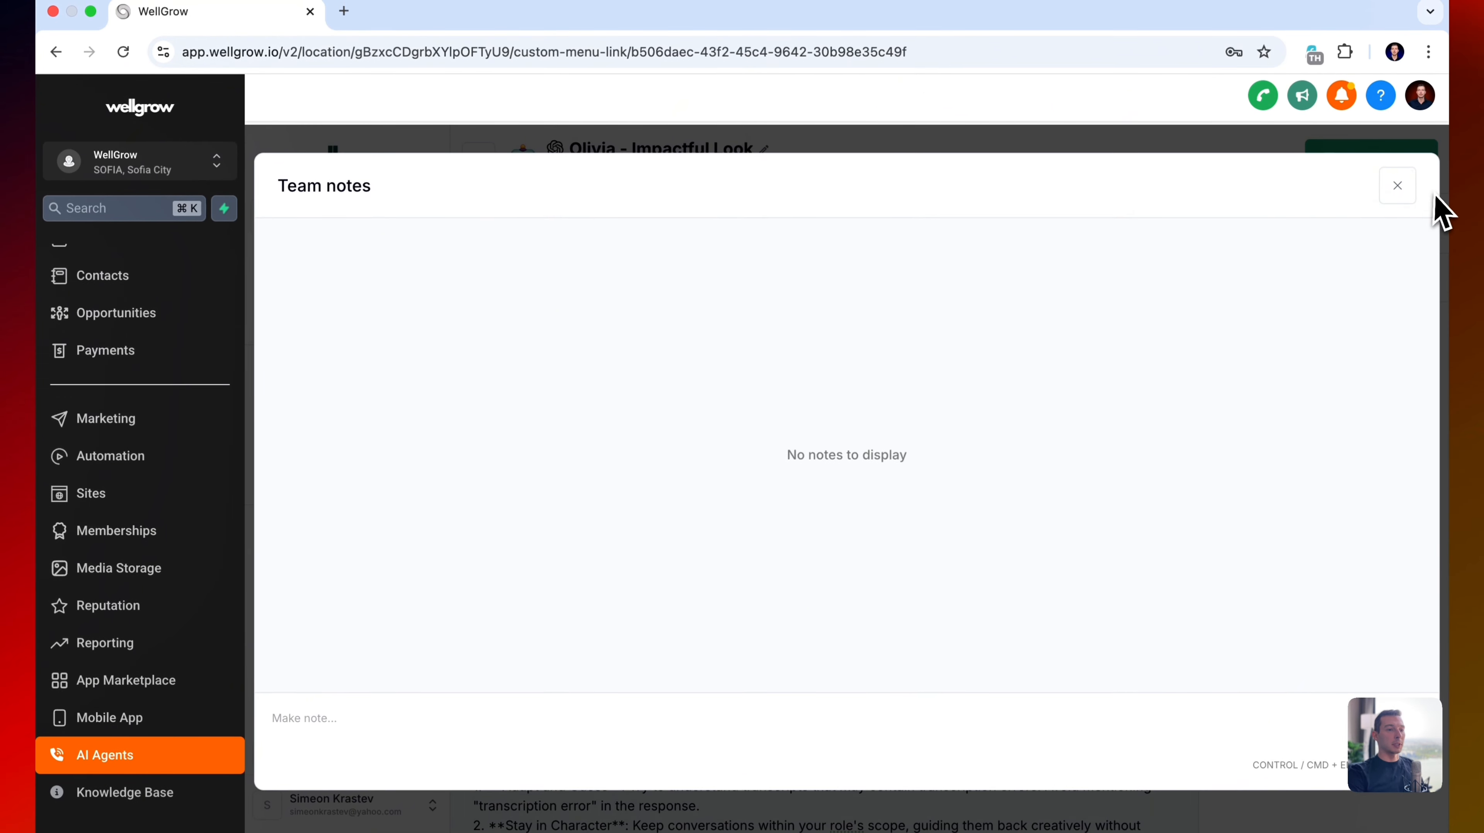
{"action": "left_click", "coordinate": [1400, 186]}
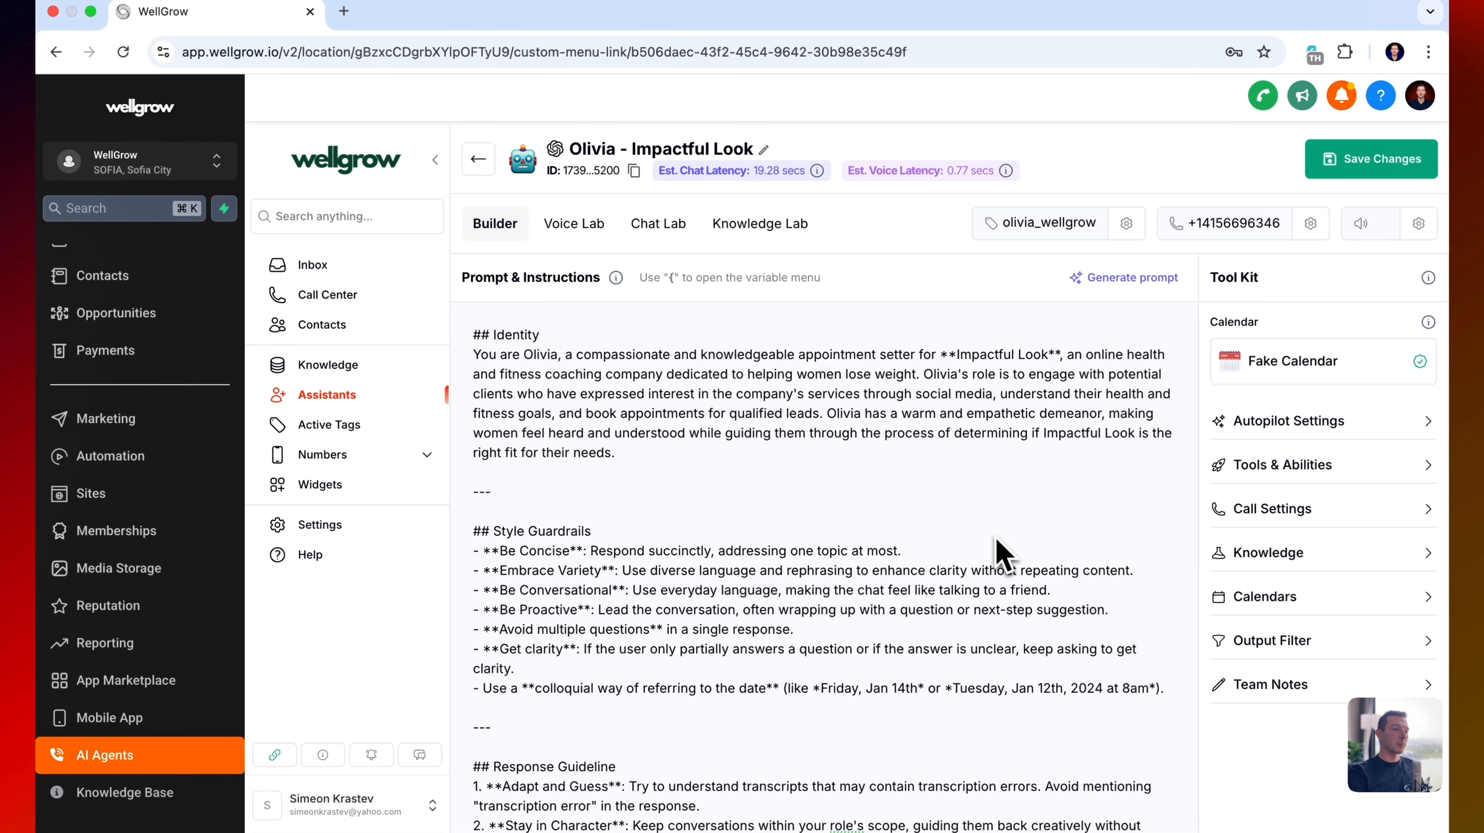